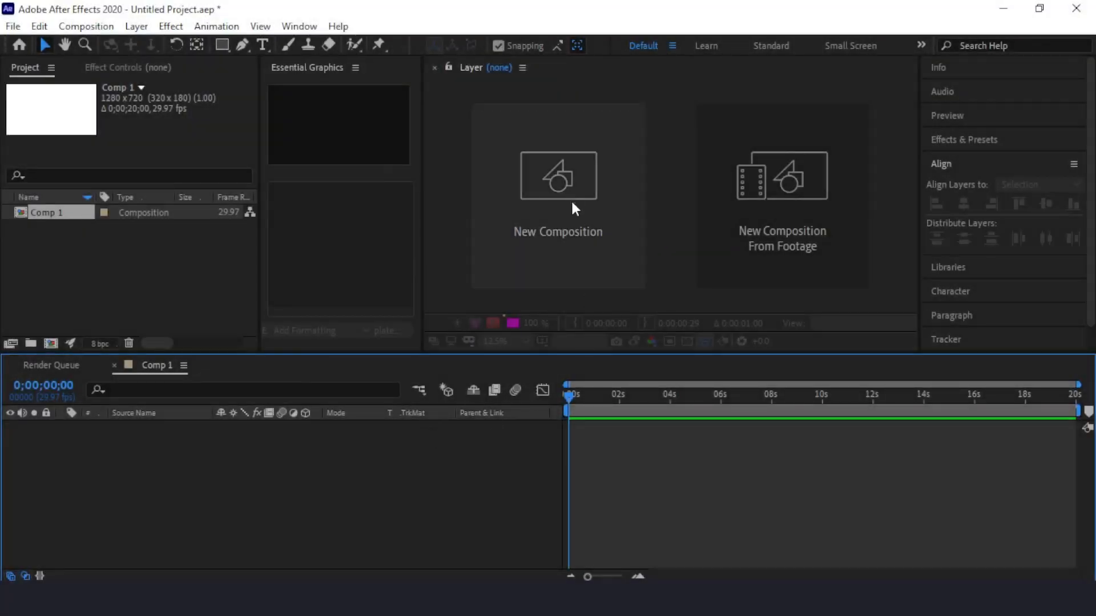
Create a new 1280 x 720 composition with the preset settings and add a full-size black solid layer to it.
left_click(568, 195)
left_click(655, 479)
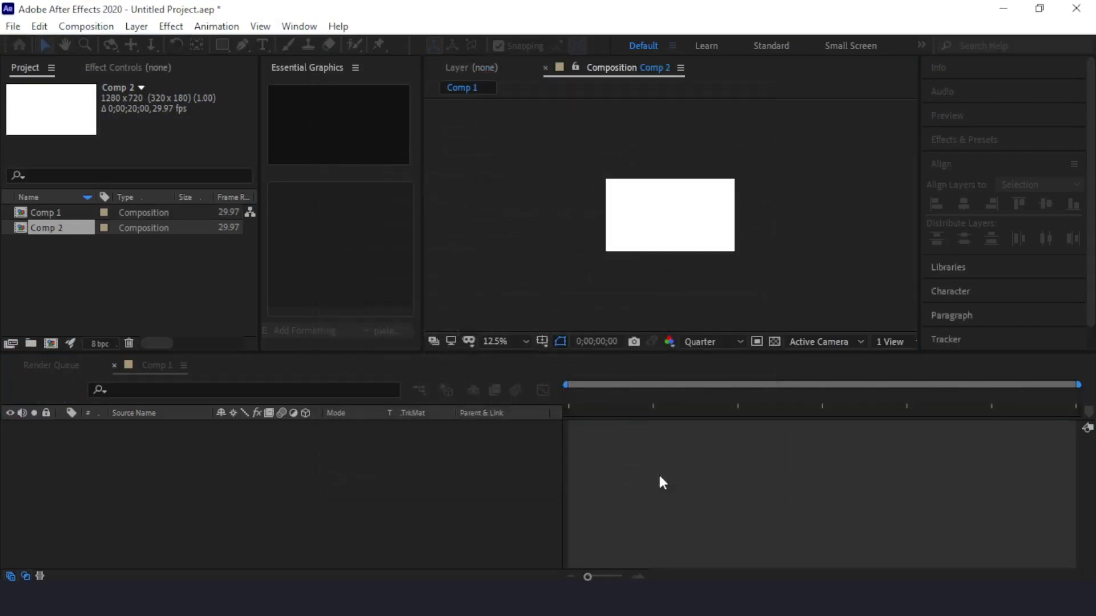
right_click(249, 444)
mouse_move(411, 272)
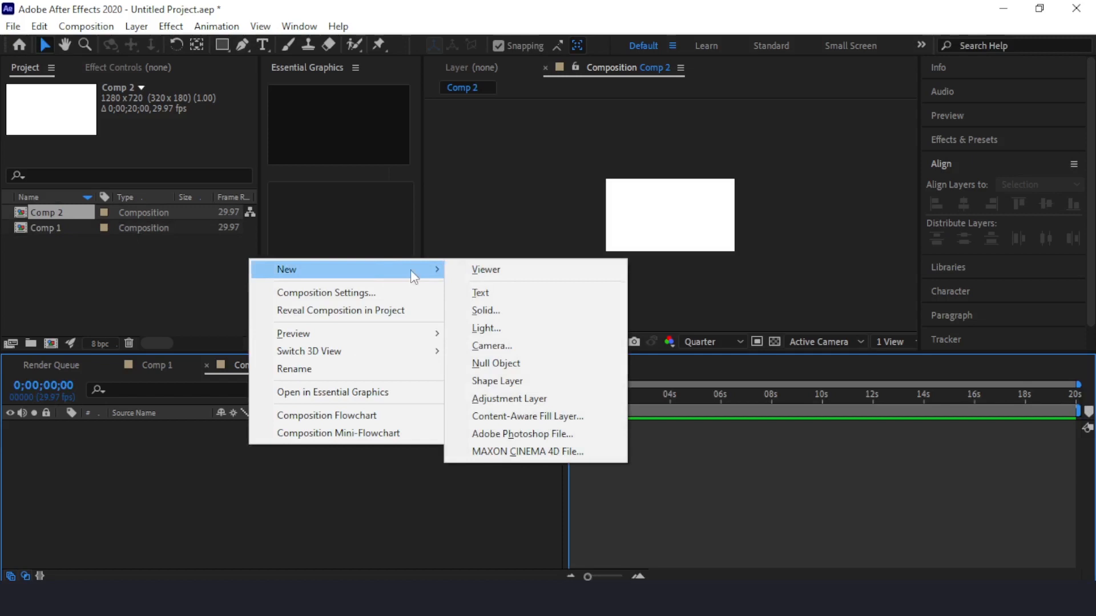
left_click(514, 309)
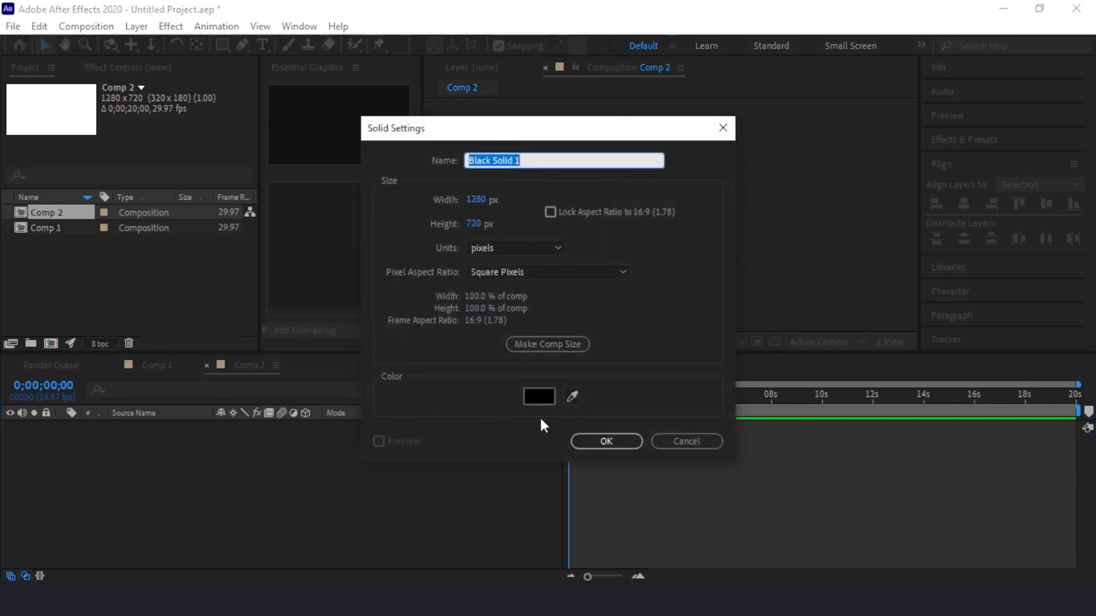
left_click(618, 443)
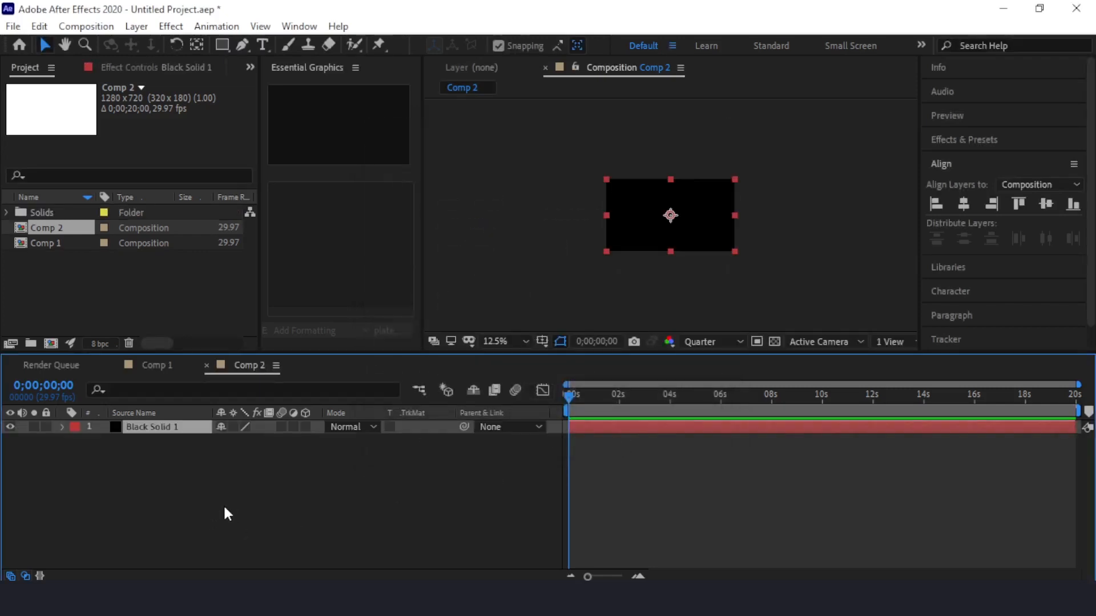
Apply the CC Particle Systems II simulation effect to the black solid layer.
right_click(182, 435)
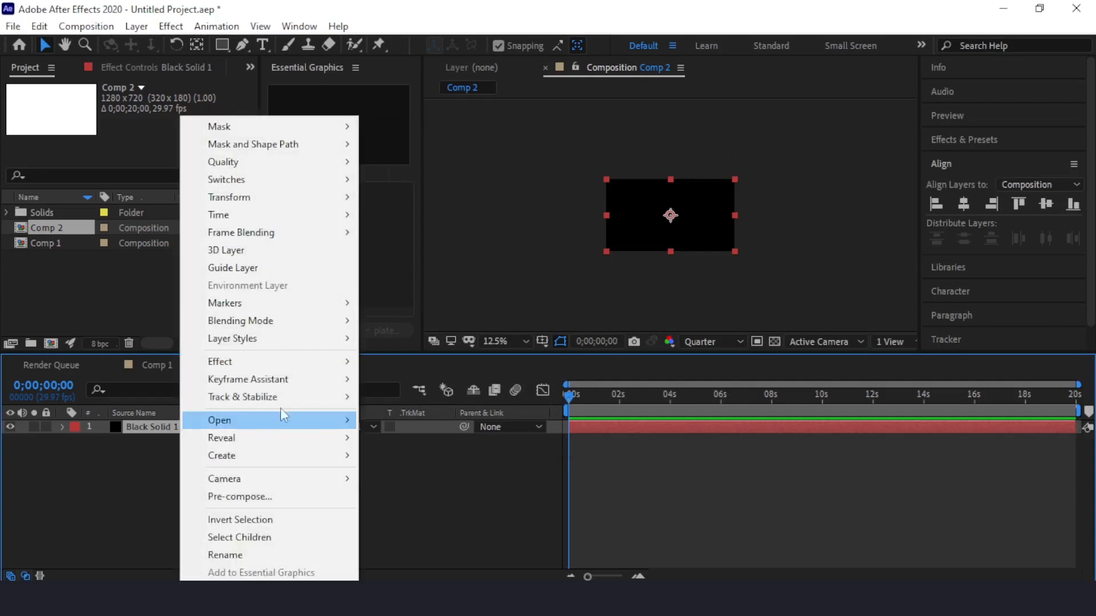
mouse_move(296, 362)
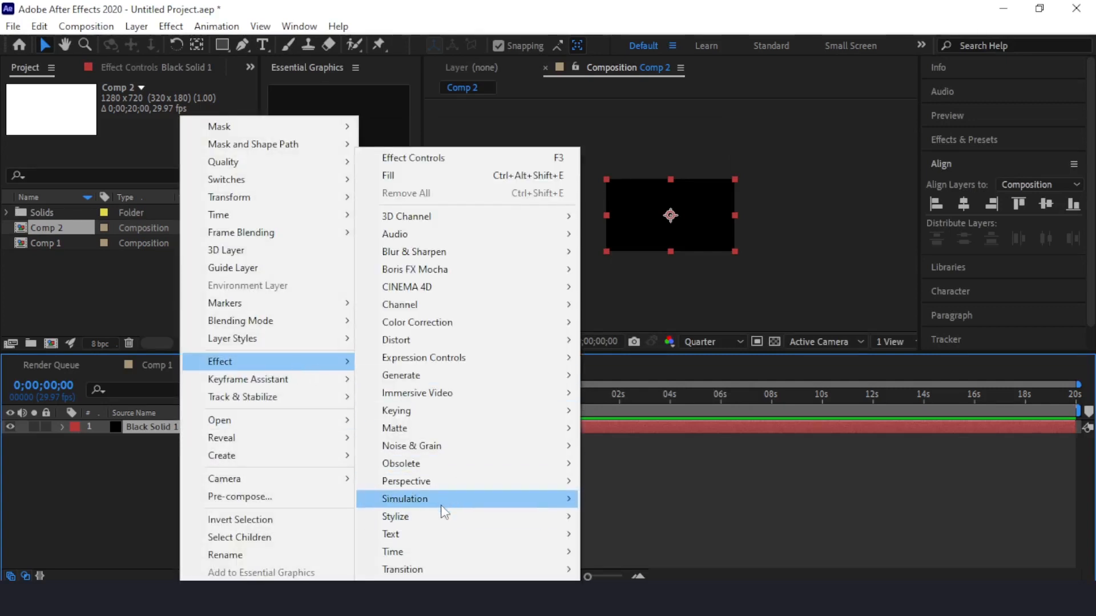
mouse_move(440, 500)
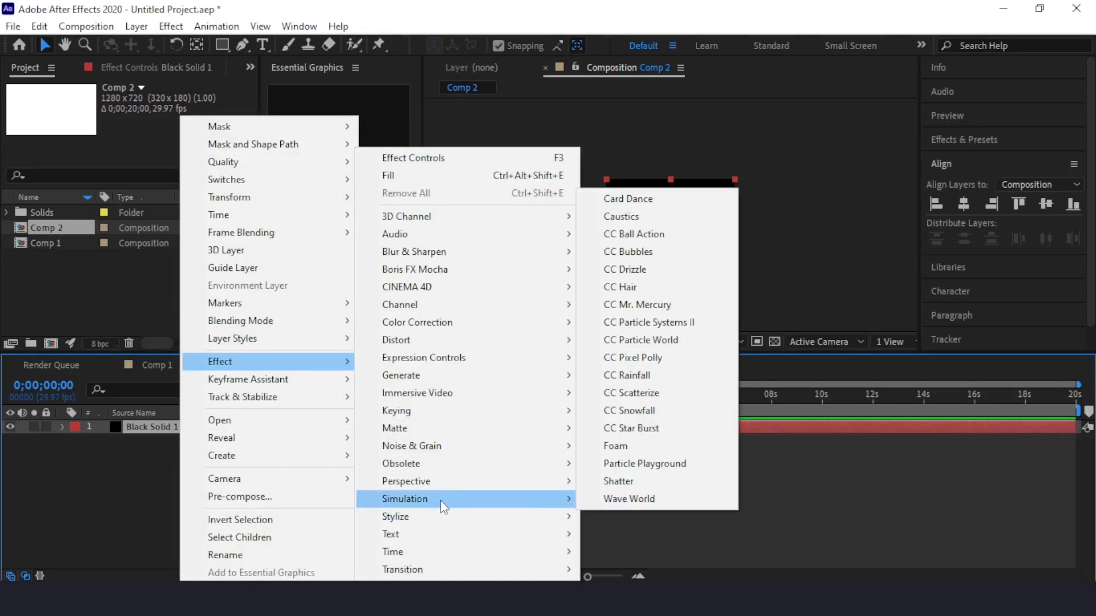
left_click(656, 323)
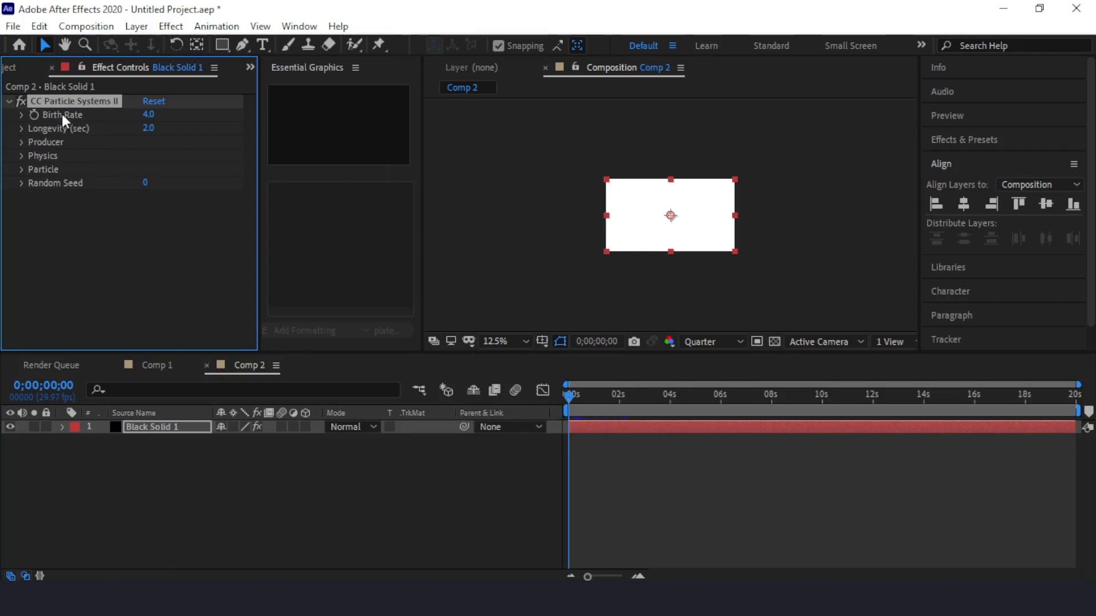
Set the effect's Birth Rate to 0 with a keyframe at the first frame, and Longevity to 3.5 seconds.
left_click(150, 116)
type("0")
left_click(253, 249)
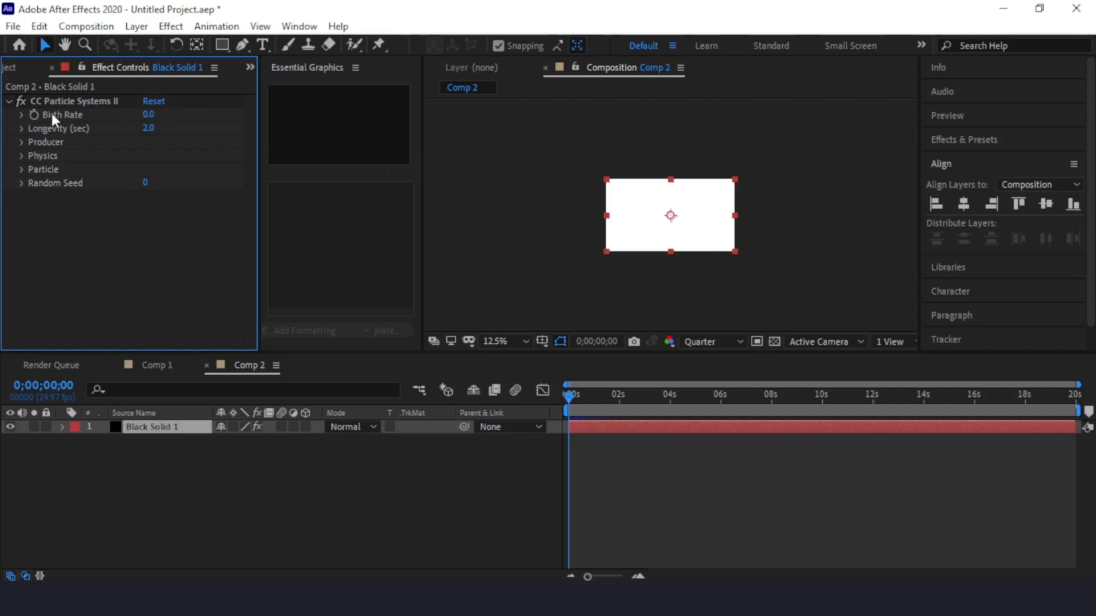
left_click(35, 114)
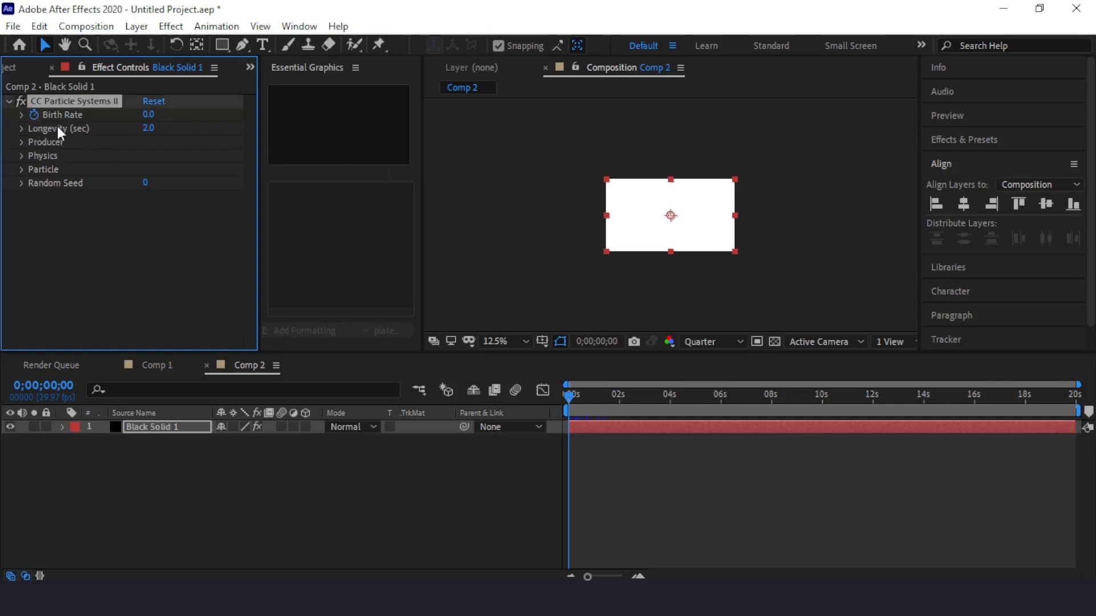
left_click(148, 128)
type("3.5")
key("Return")
Set the Producer's Radius X and Radius Y both to 0.
left_click(20, 141)
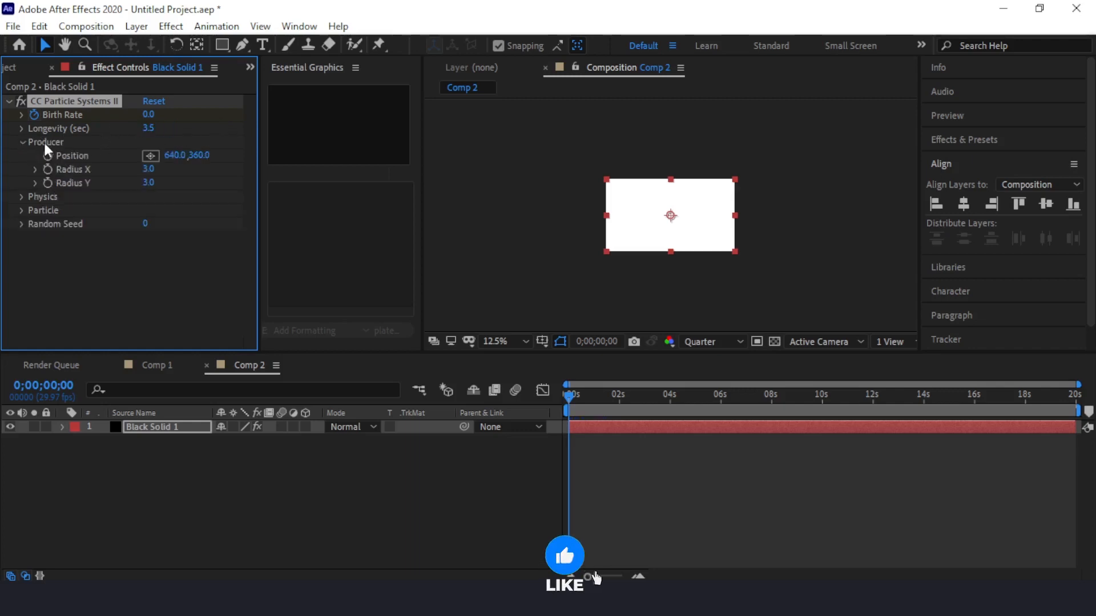
left_click(148, 168)
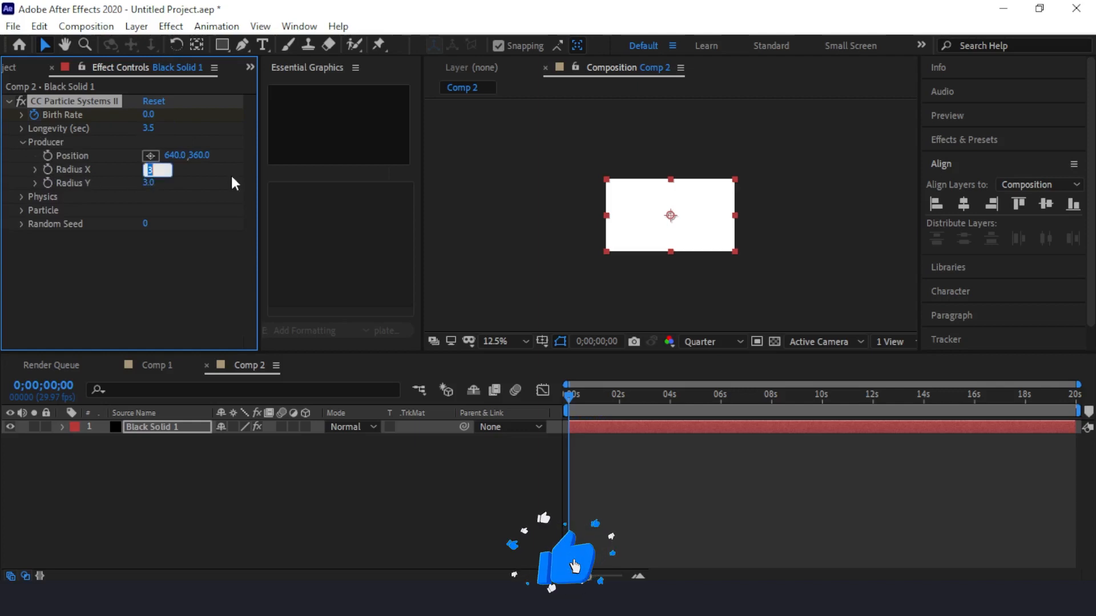
type("0")
key("Tab")
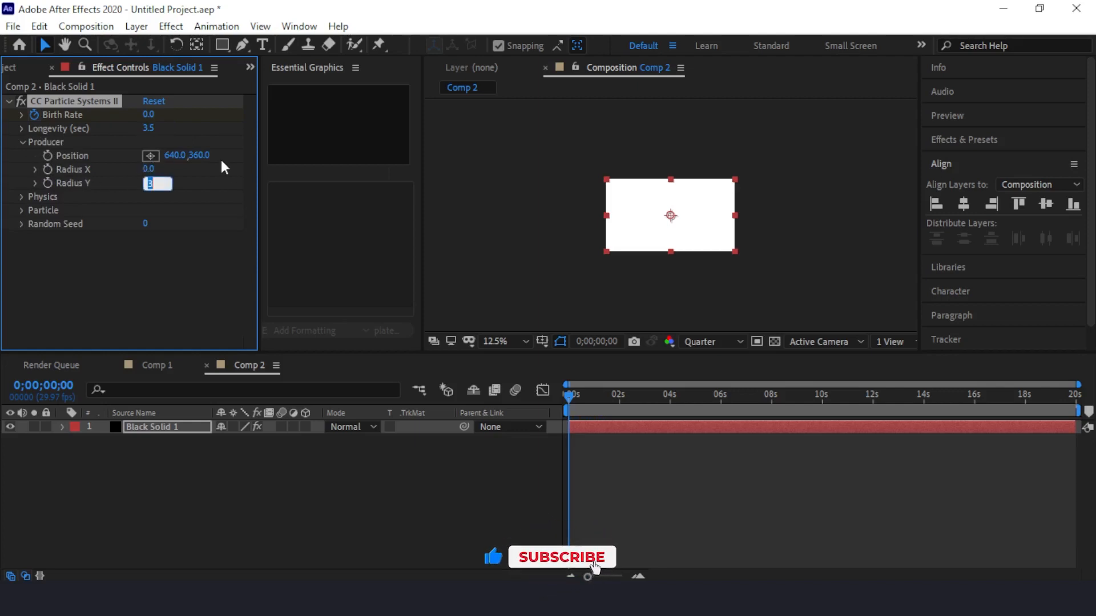
type("0")
left_click(135, 251)
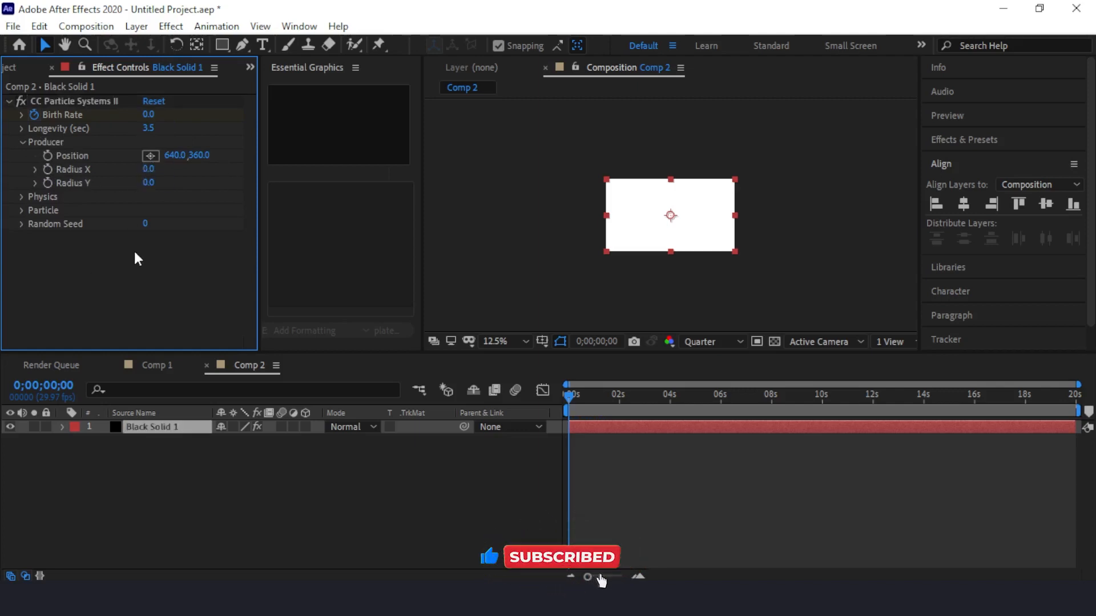
In the Physics settings, set Velocity to 0 with a keyframe at the first frame, and Gravity to 0.
left_click(20, 195)
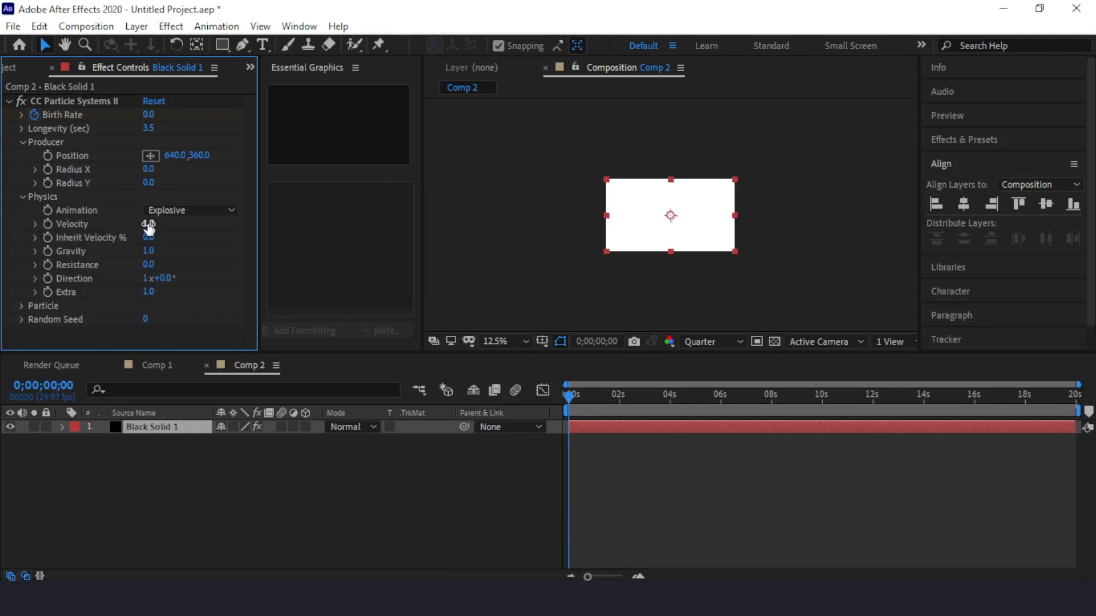
left_click(148, 224)
type("0")
key("Return")
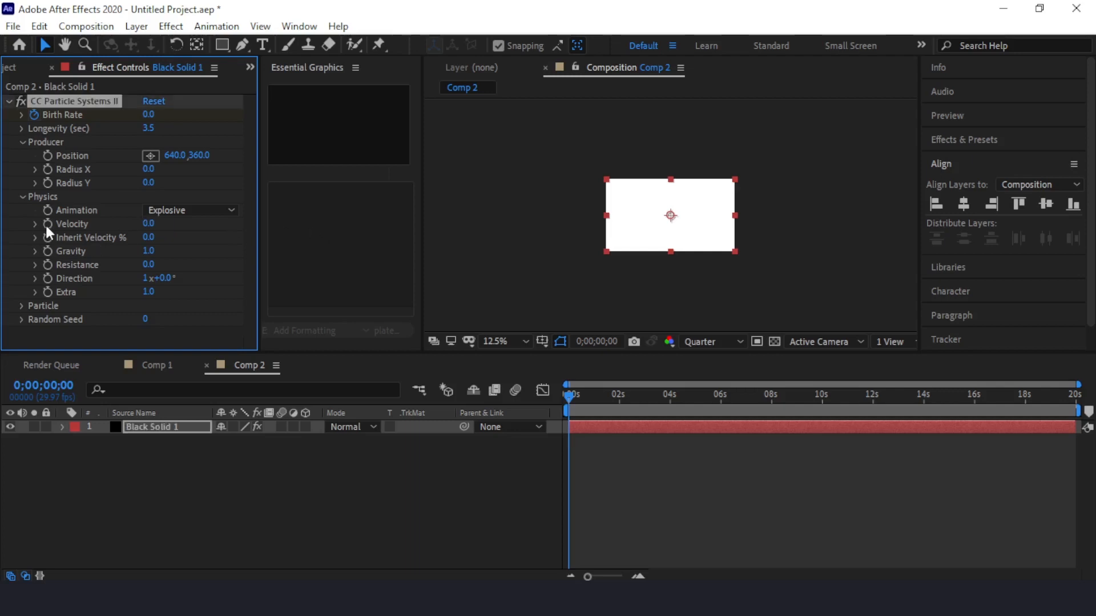
left_click(148, 251)
type("0")
key("Return")
Set the Physics Resistance to 4.7 with a keyframe at the first frame, and the Direction to 0x+0.0°.
left_click(152, 266)
type("4.7")
left_click(207, 338)
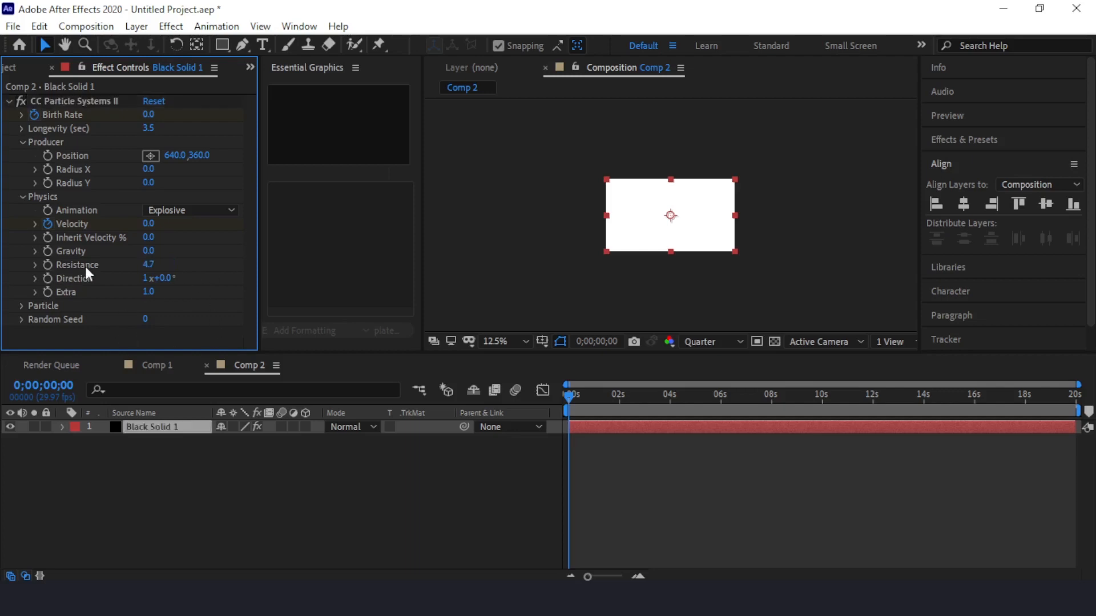
left_click(47, 266)
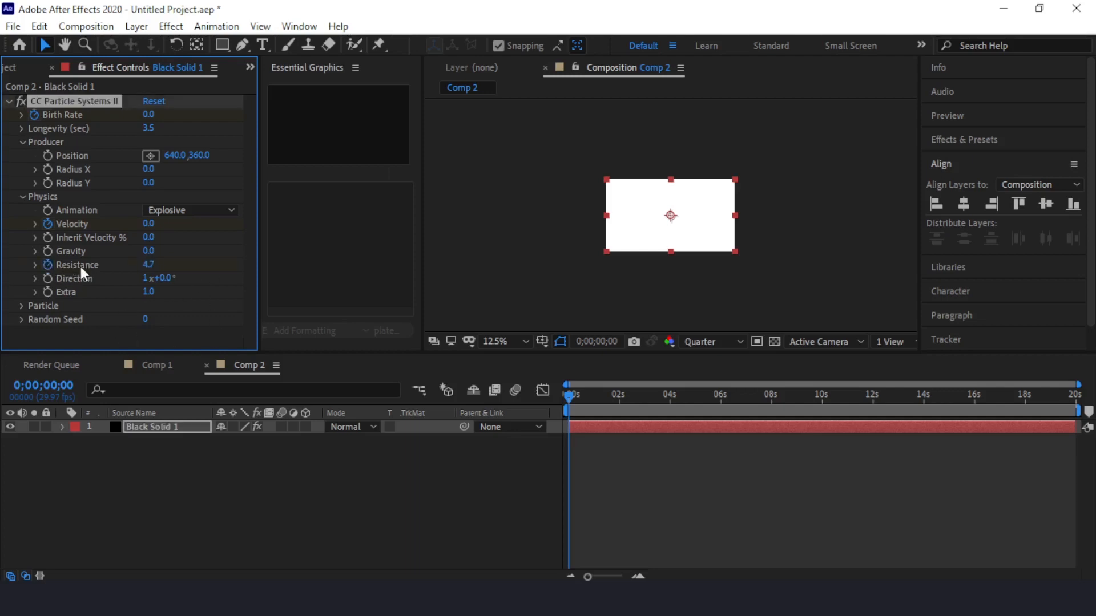
left_click(144, 279)
type("0")
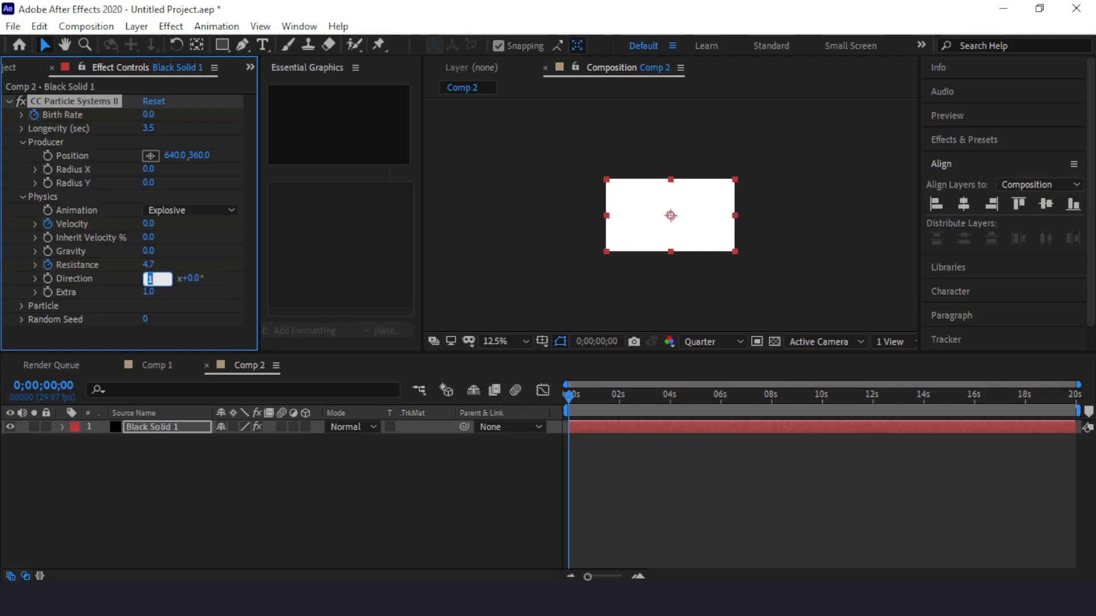
left_click(232, 277)
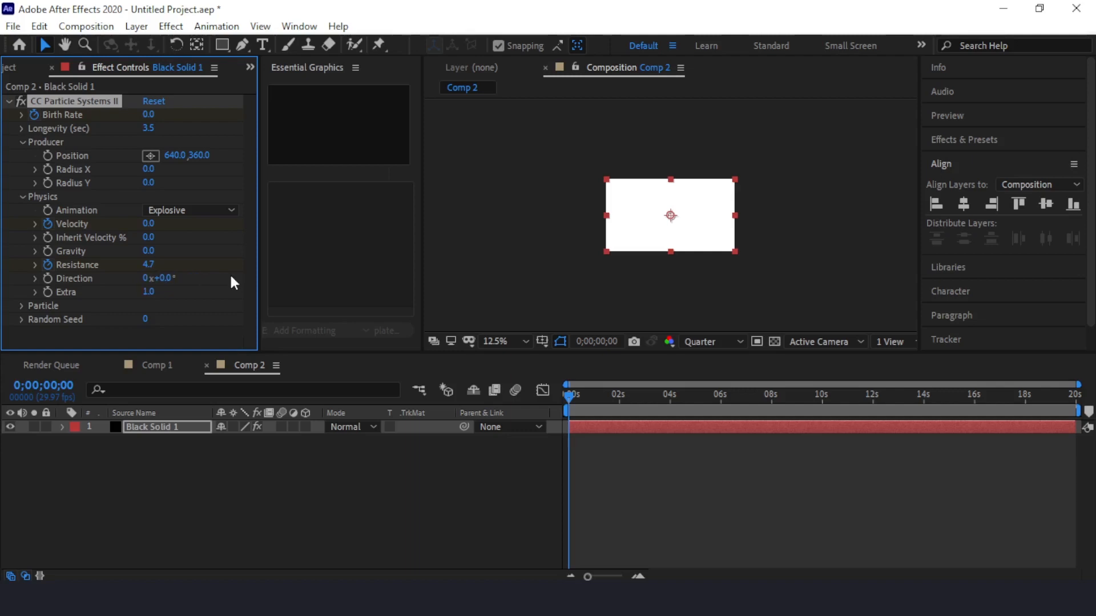
Change the Particle Type to Lens Convex.
left_click(22, 306)
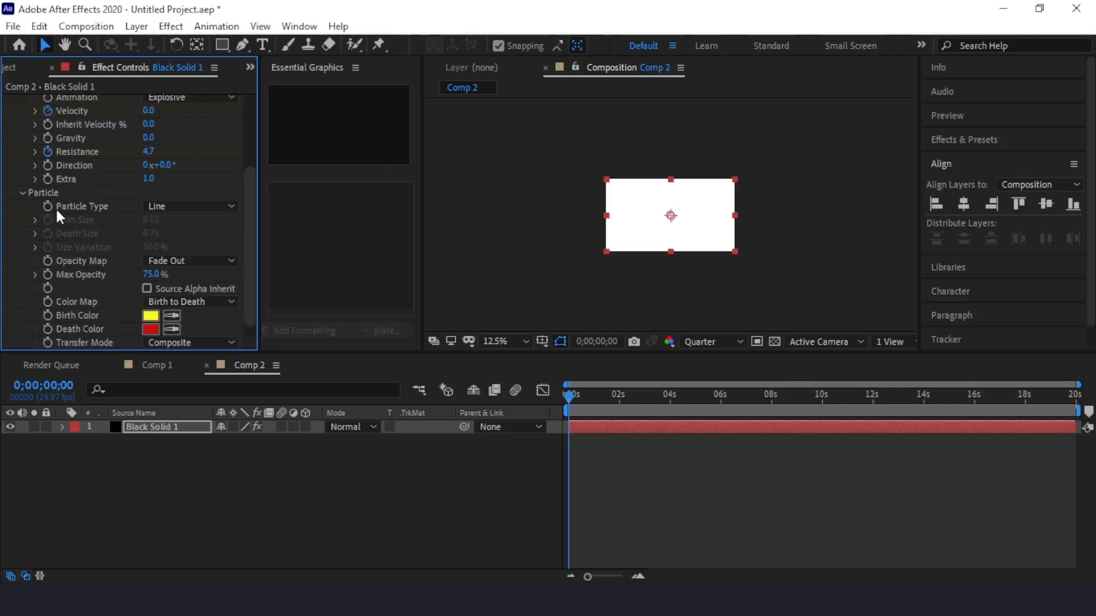
left_click(182, 206)
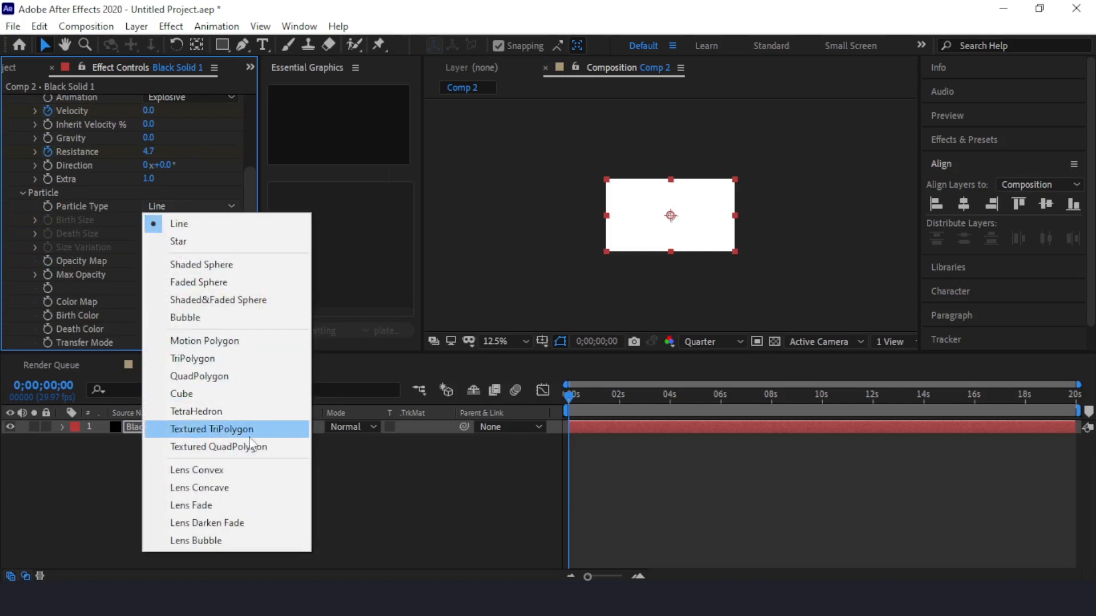
left_click(228, 468)
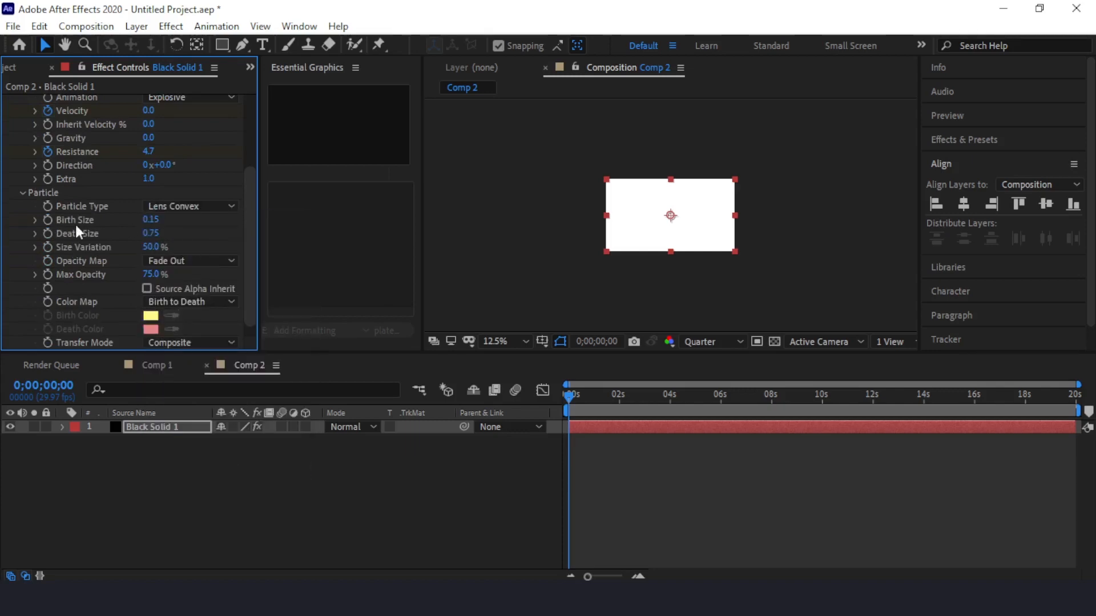
Set the particles' Birth Size and Death Size to 0, both with keyframes at the first frame.
left_click(151, 220)
type("0")
key("Tab")
type("0")
key("Tab")
left_click(48, 219)
Set the particles' Size Variation to 100% and Max Opacity to 100%.
left_click(150, 247)
type("100")
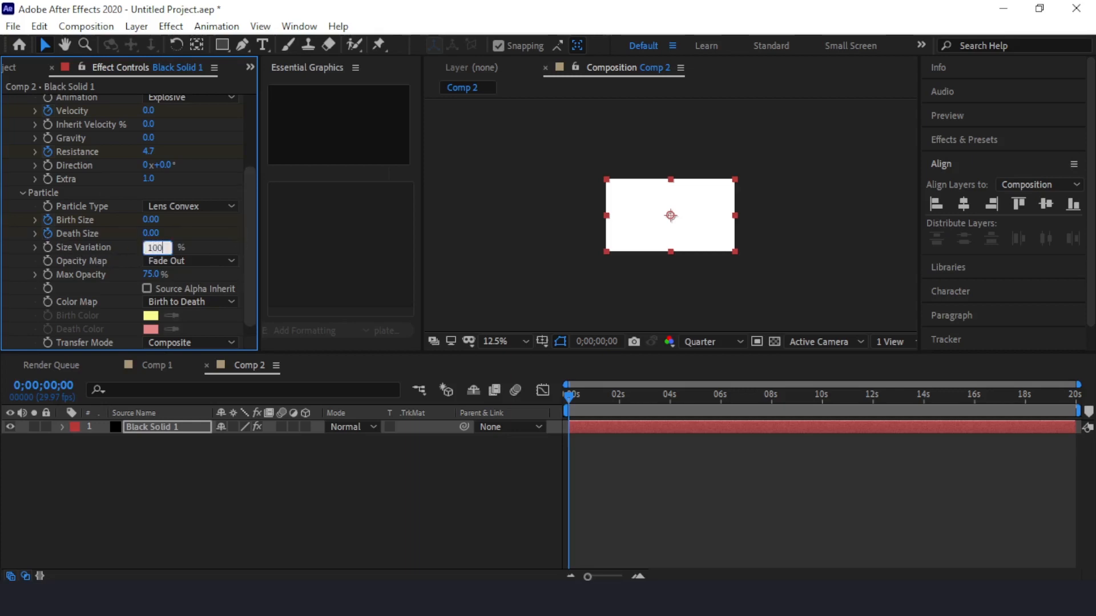
key("Return")
left_click(150, 274)
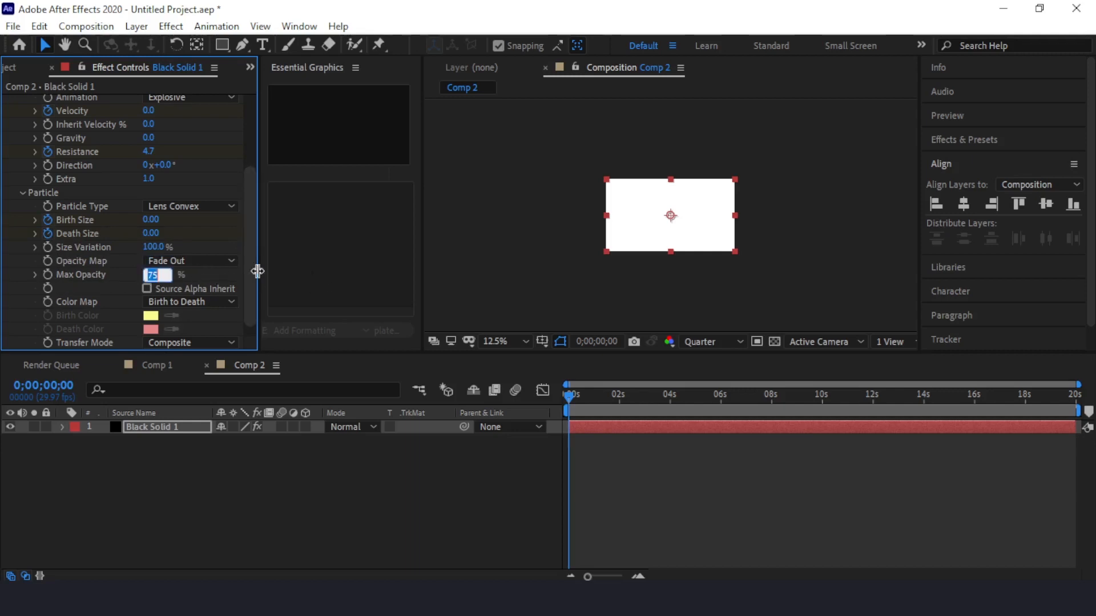
type("100")
key("Return")
Set the effect's Random Seed to 430 and deselect the layer.
scroll(246, 216, "down", 1)
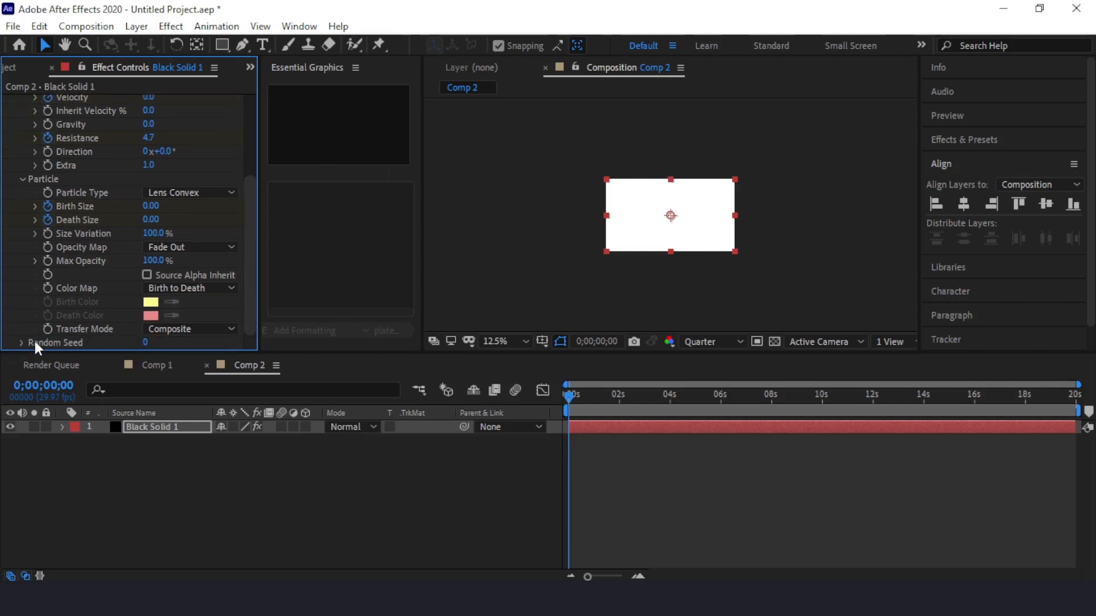
left_click(147, 343)
type("430")
key("Return")
left_click(365, 483)
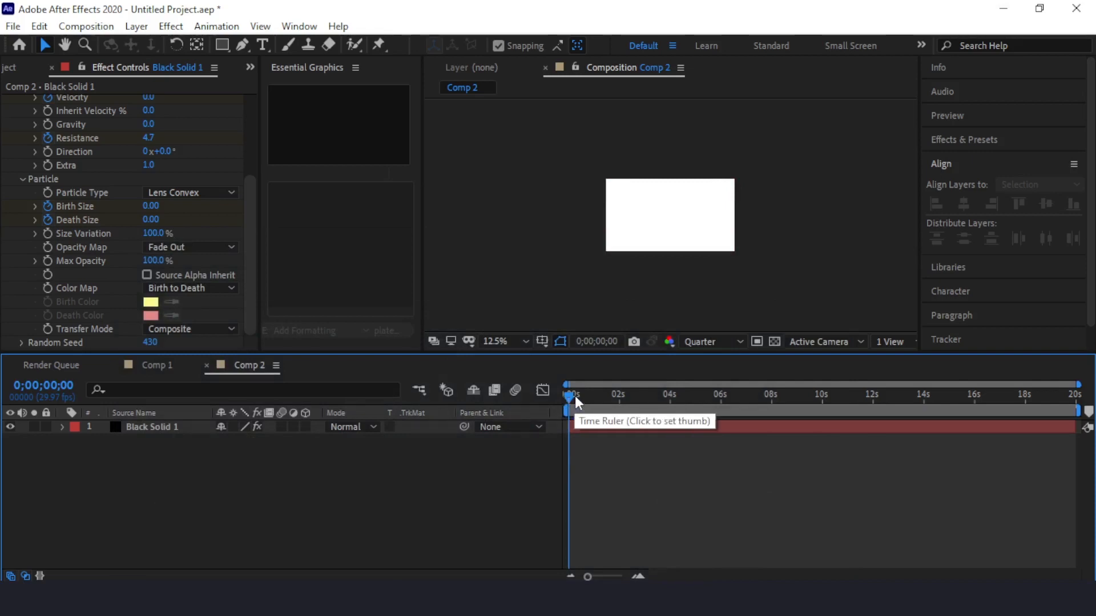
Move the current time to 0;00;00;04 and reveal the black solid's keyframed properties in the timeline.
key("Page_Down")
key("Page_Down")
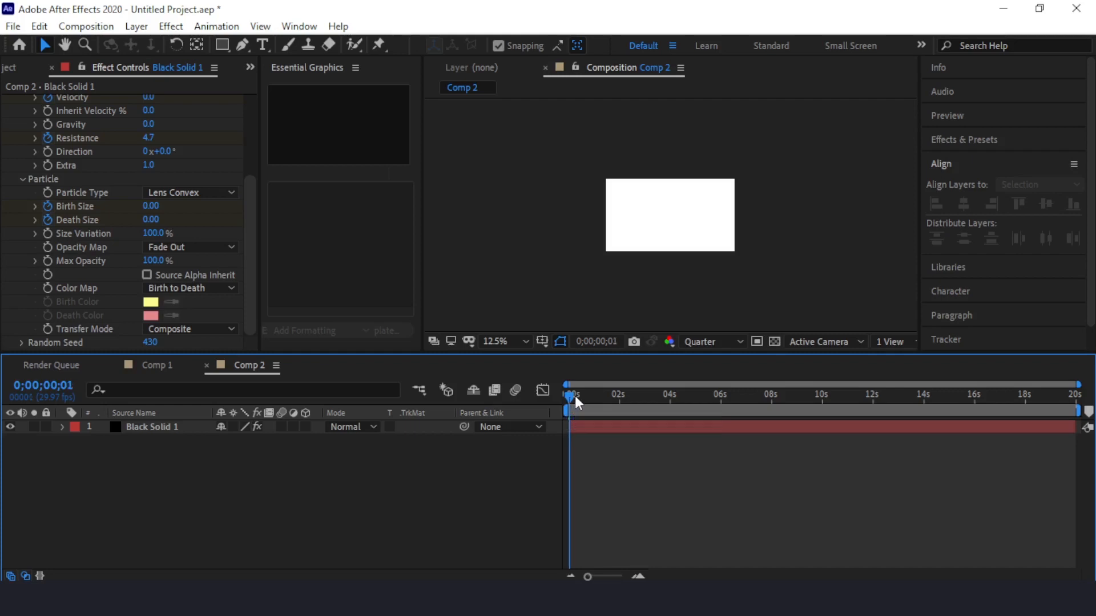
key("Page_Down")
key("Page_Down")
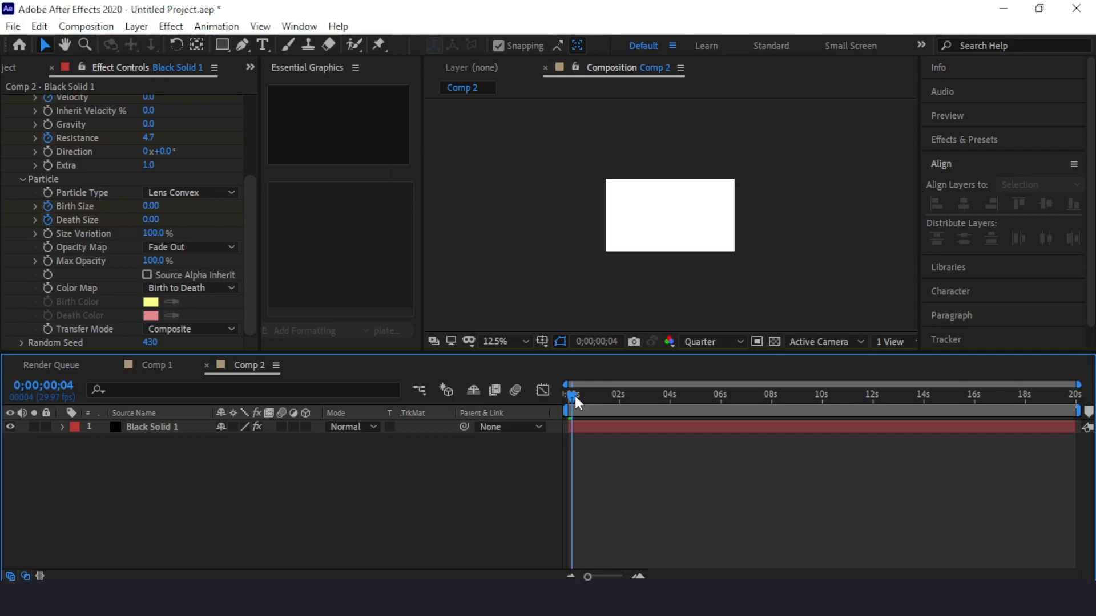
left_click(170, 426)
left_click(169, 426)
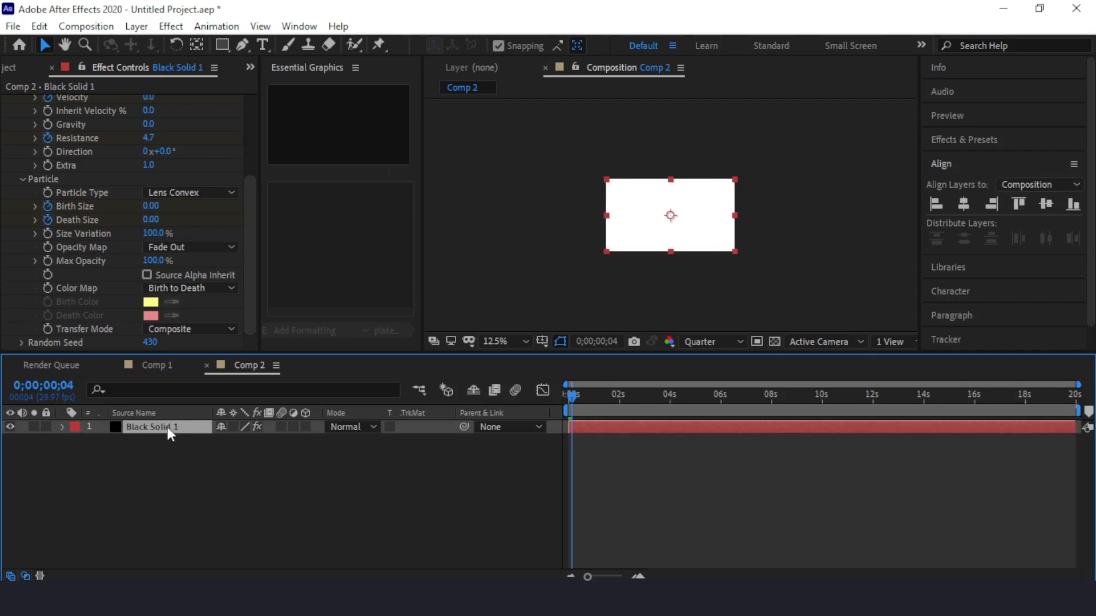
key("u")
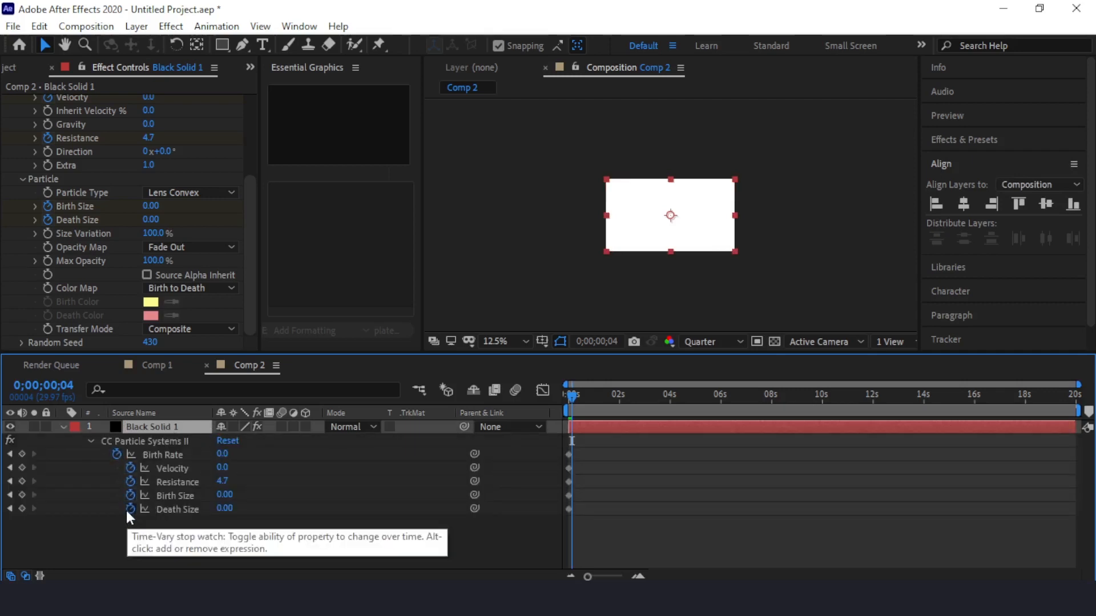
At 0;00;00;04, keyframe Birth Rate at 22 and Velocity at 3.1.
left_click(223, 455)
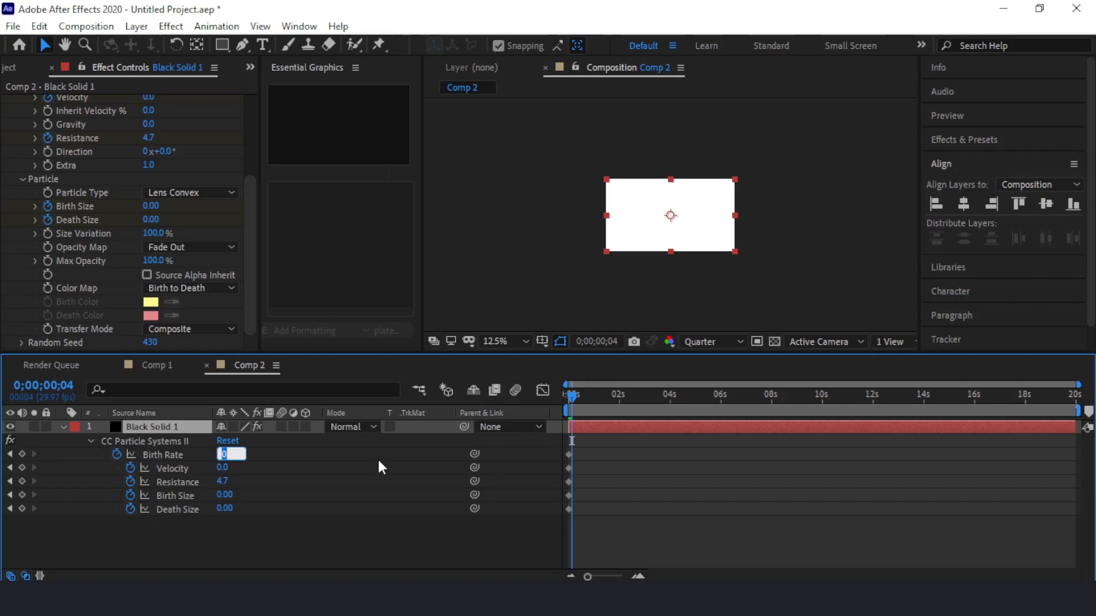
type("22")
left_click(225, 468)
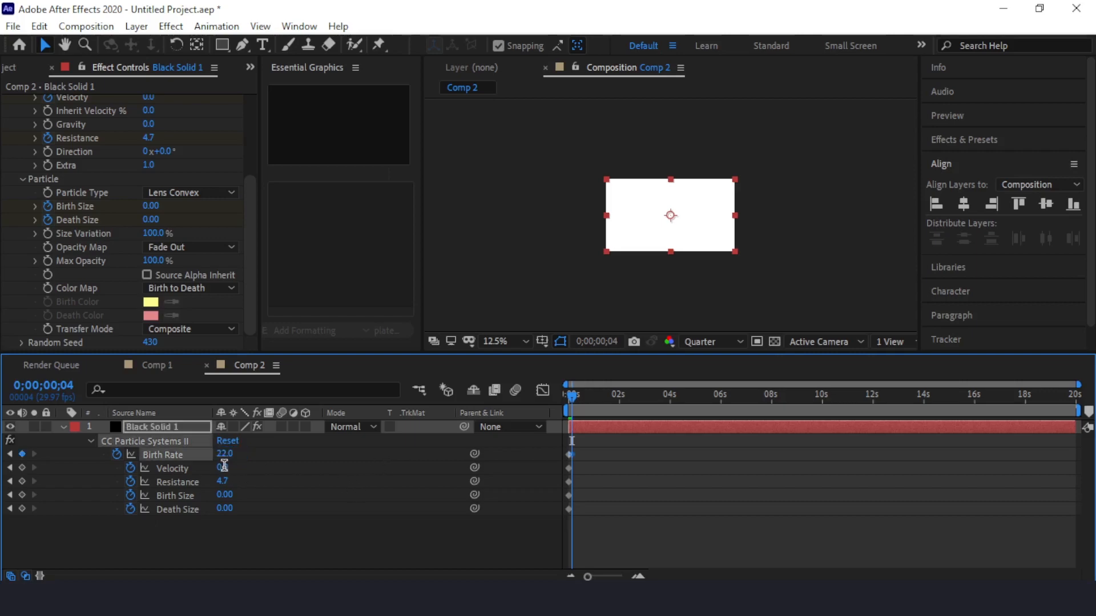
type("3.1")
key("Tab")
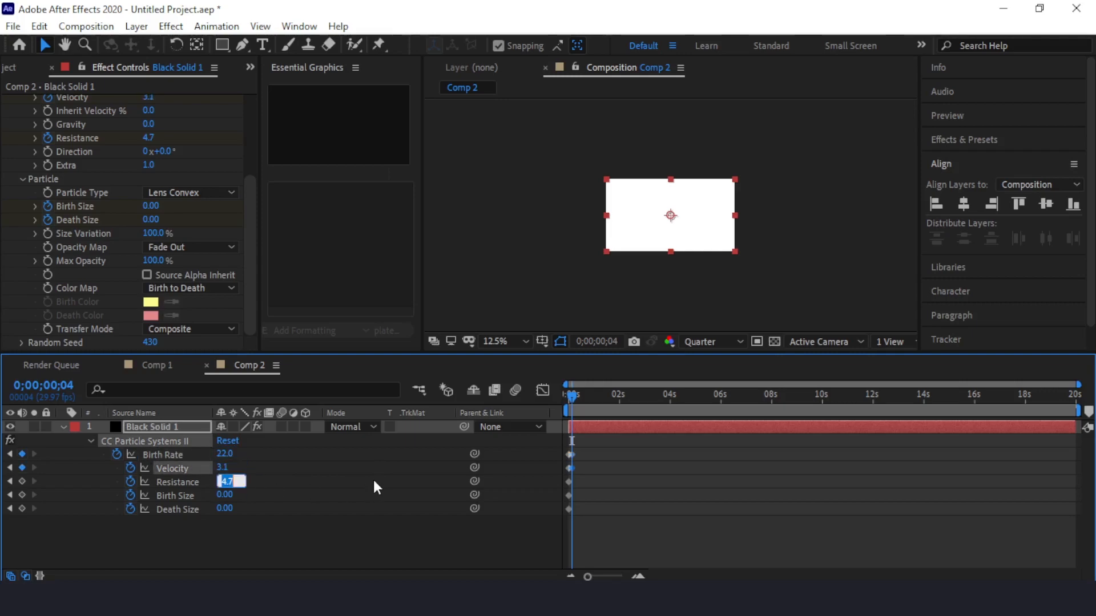
At 0;00;00;04, keyframe Resistance at 199 and Birth Size at 0.58, and deselect the layer.
type("199")
key("Tab")
type("0.")
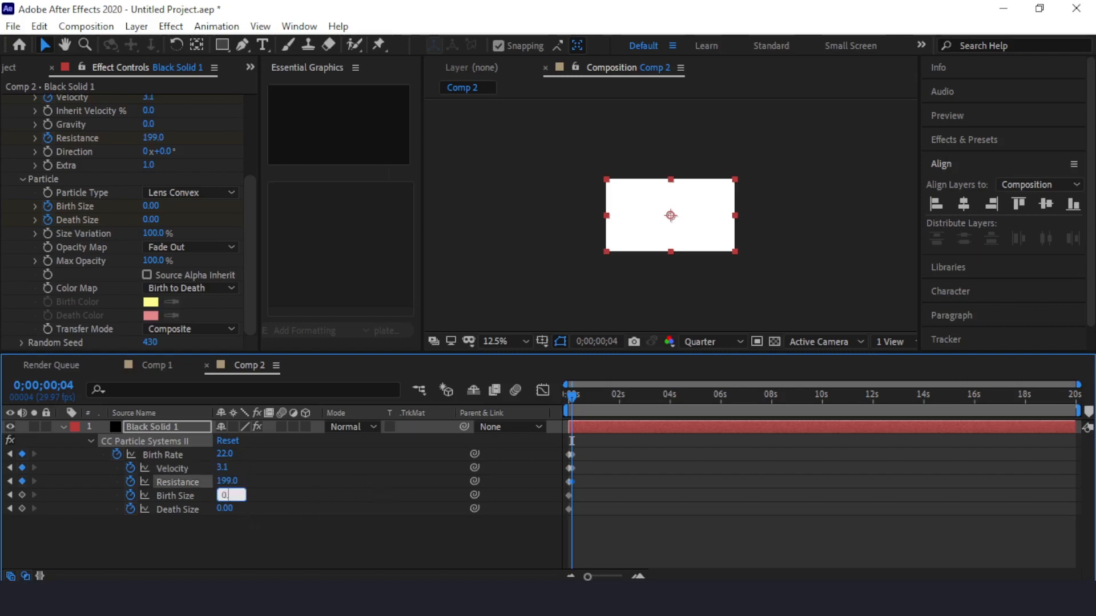
type("58")
left_click(200, 536)
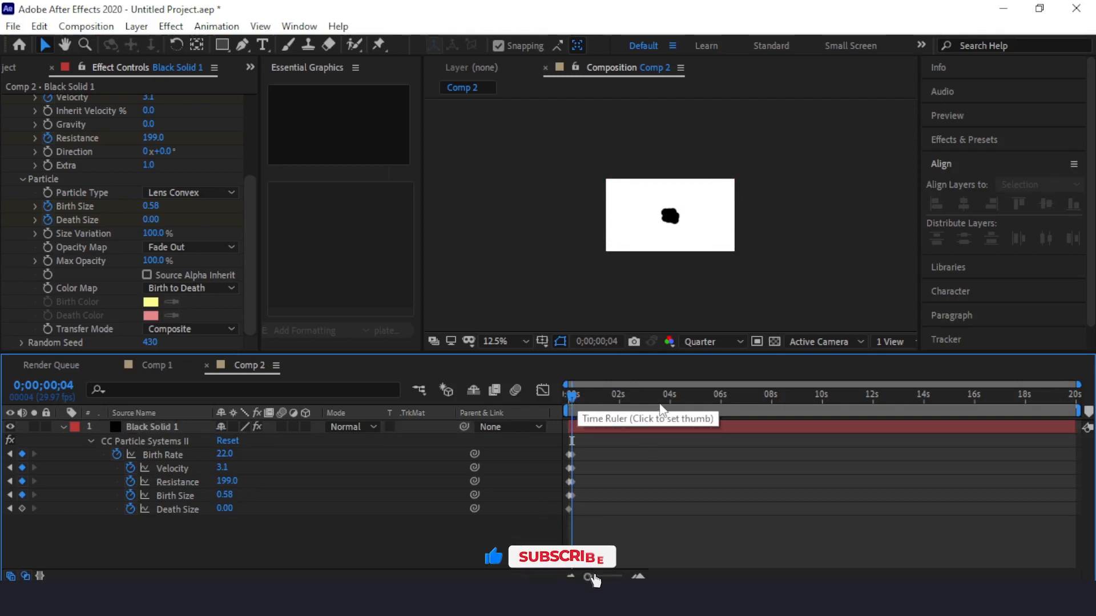
Advance the current time to 0;00;00;06 and keyframe Birth Rate at 0.
key("Page_Down")
key("Page_Down")
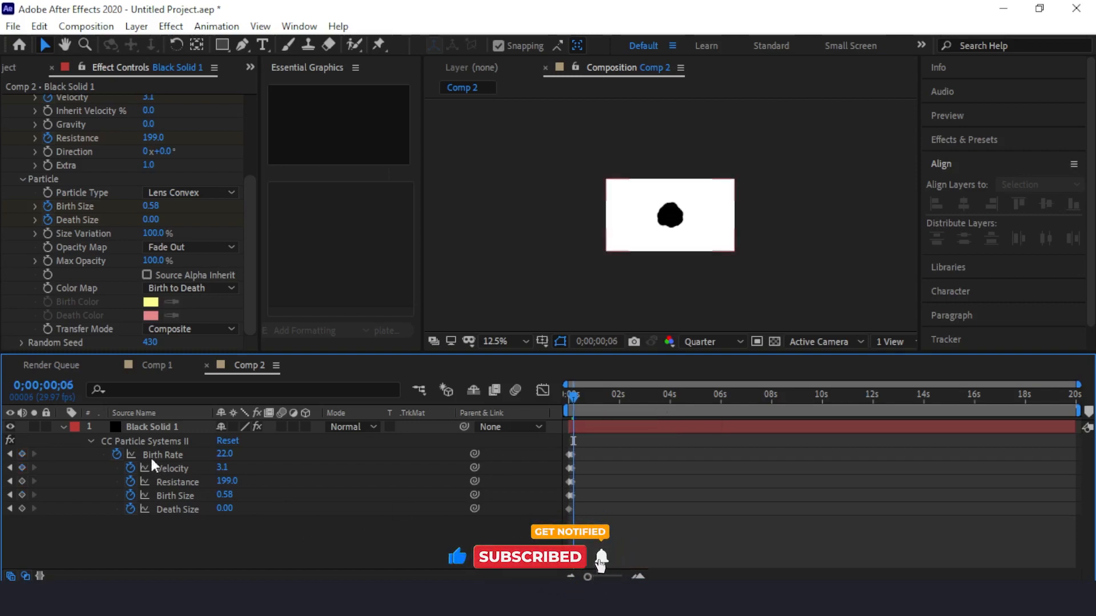
left_click(224, 455)
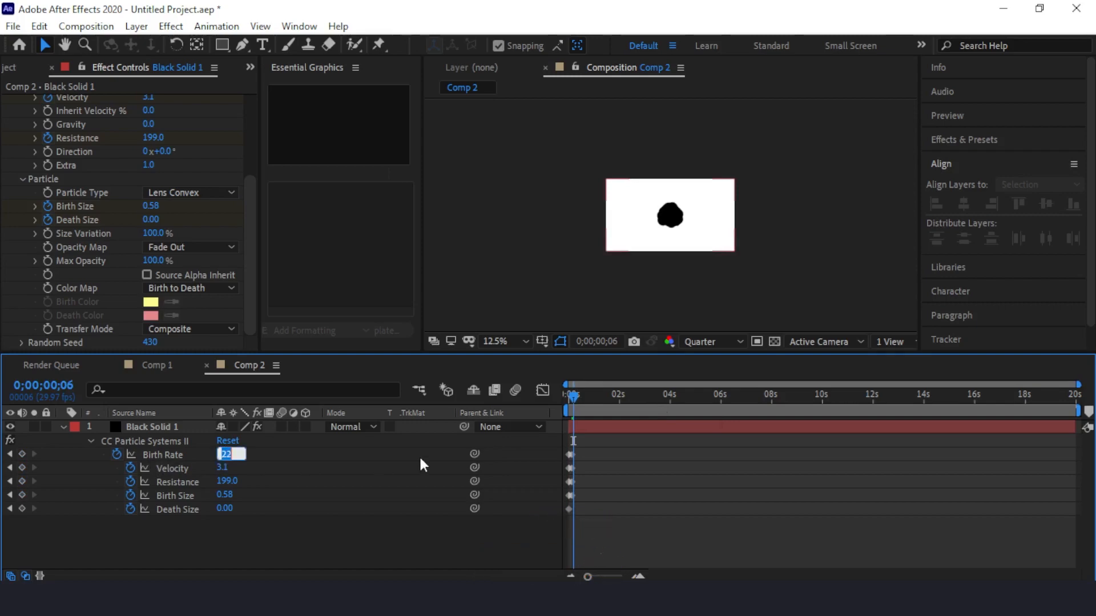
type("0")
left_click(300, 536)
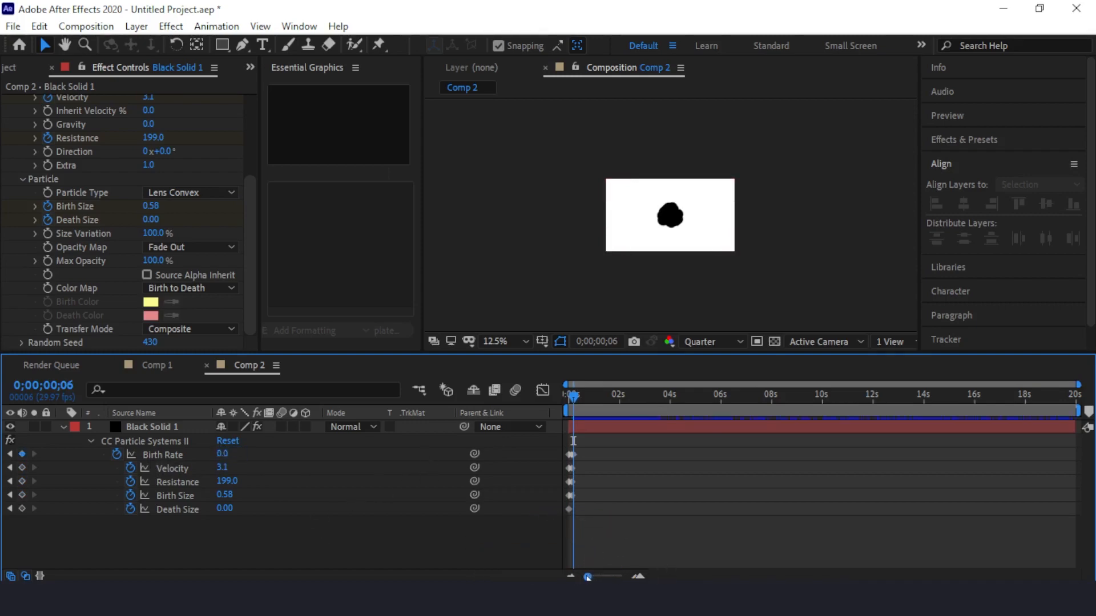
Apply Easy Ease to the Birth Rate keyframe at 0;00;00;06.
left_click_drag(588, 577, 614, 578)
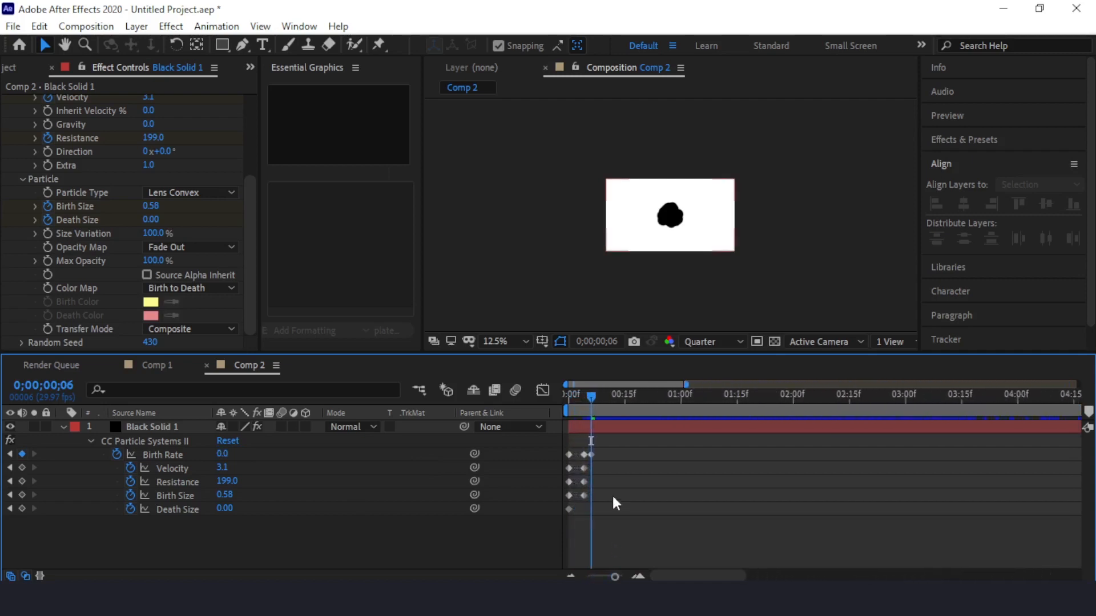
left_click(593, 454)
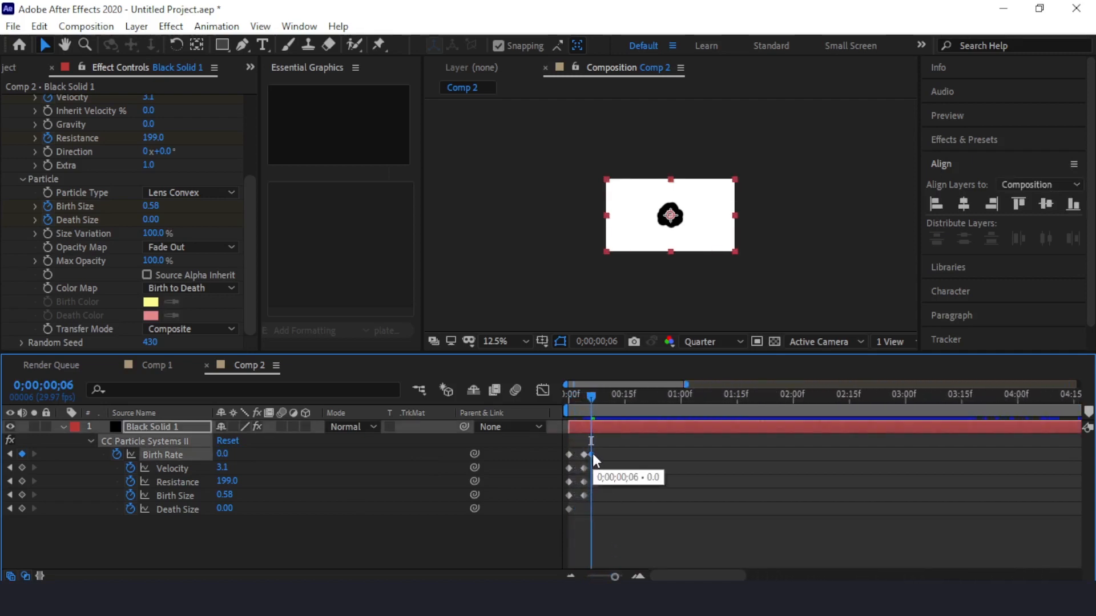
right_click(593, 454)
mouse_move(742, 442)
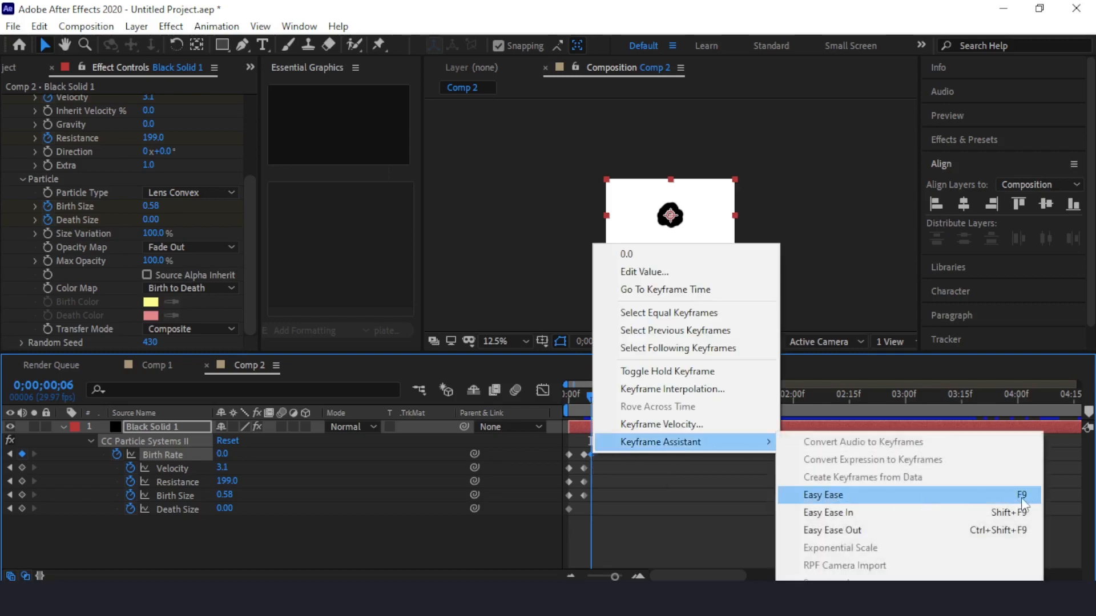
left_click(830, 495)
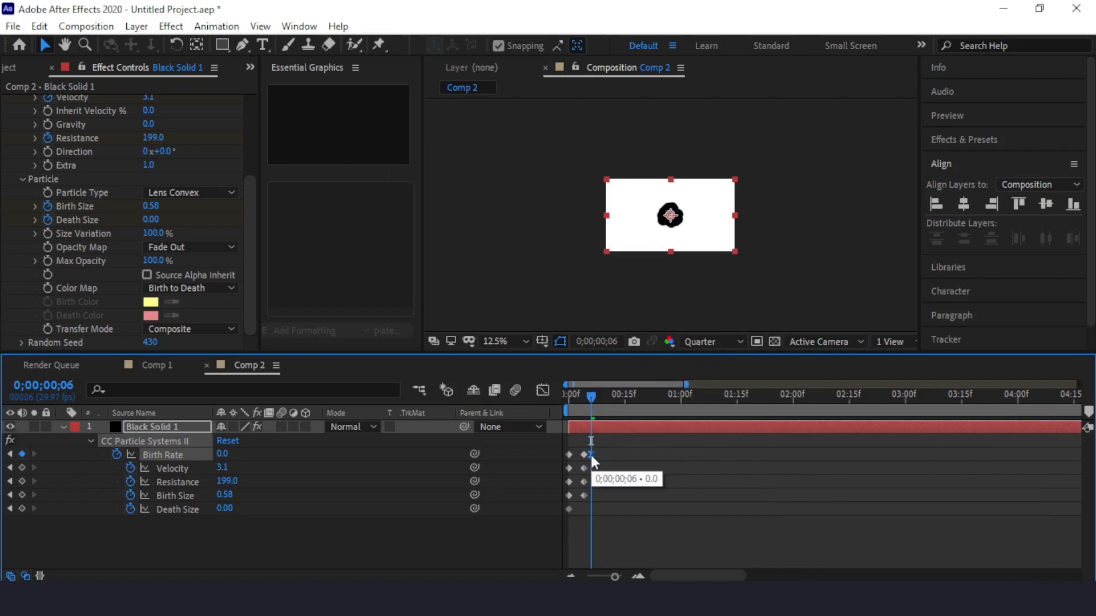
Apply Easy Ease In to the second Resistance keyframe, at 0;00;00;04.
left_click(173, 480)
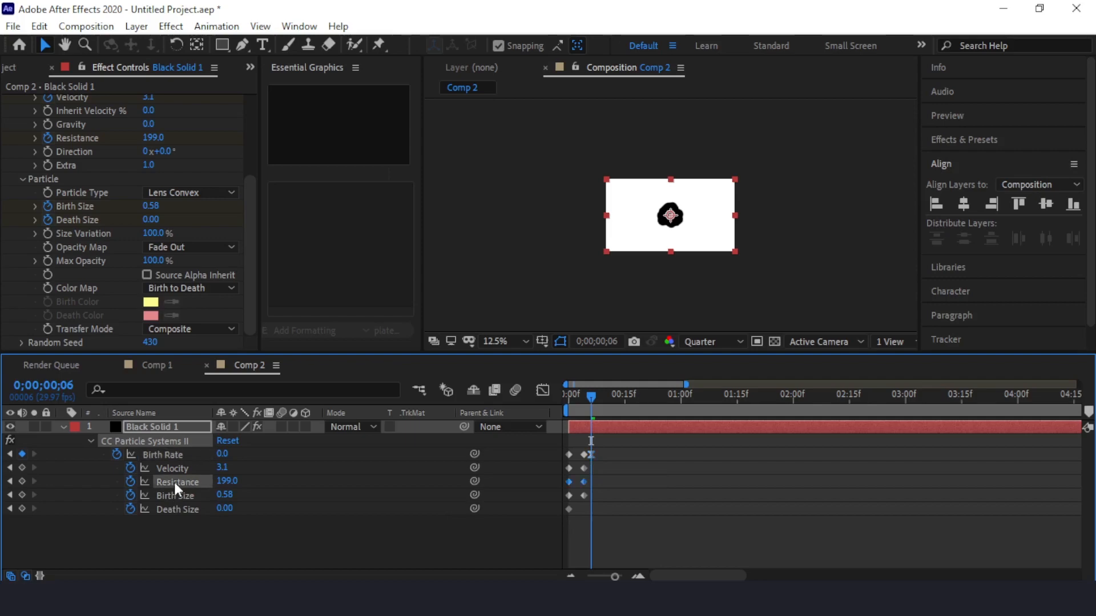
mouse_move(585, 484)
left_click(583, 483)
right_click(583, 482)
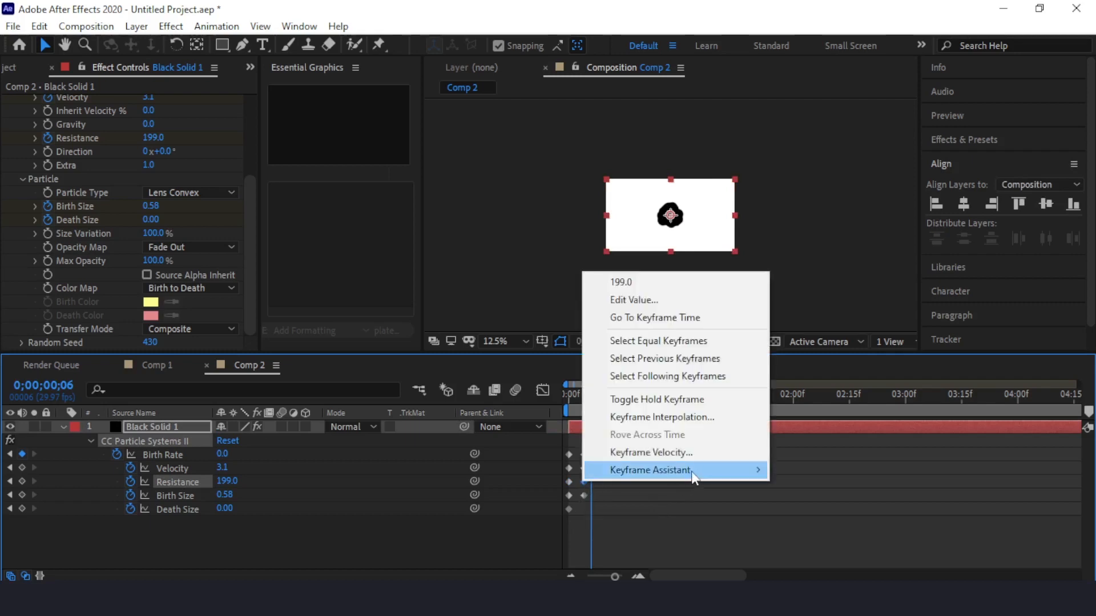
mouse_move(694, 472)
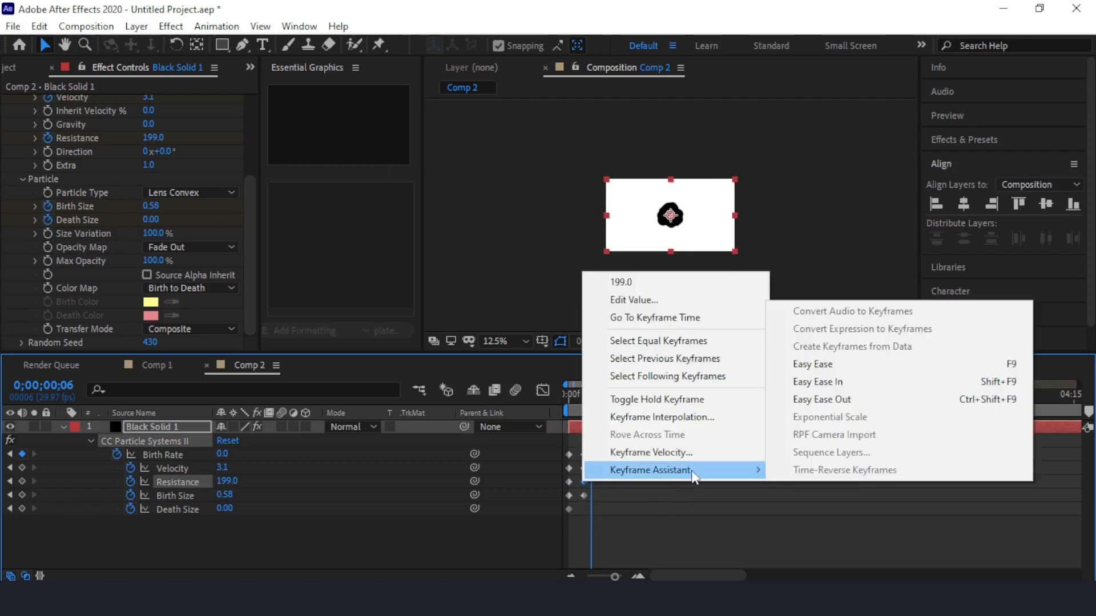
left_click(813, 383)
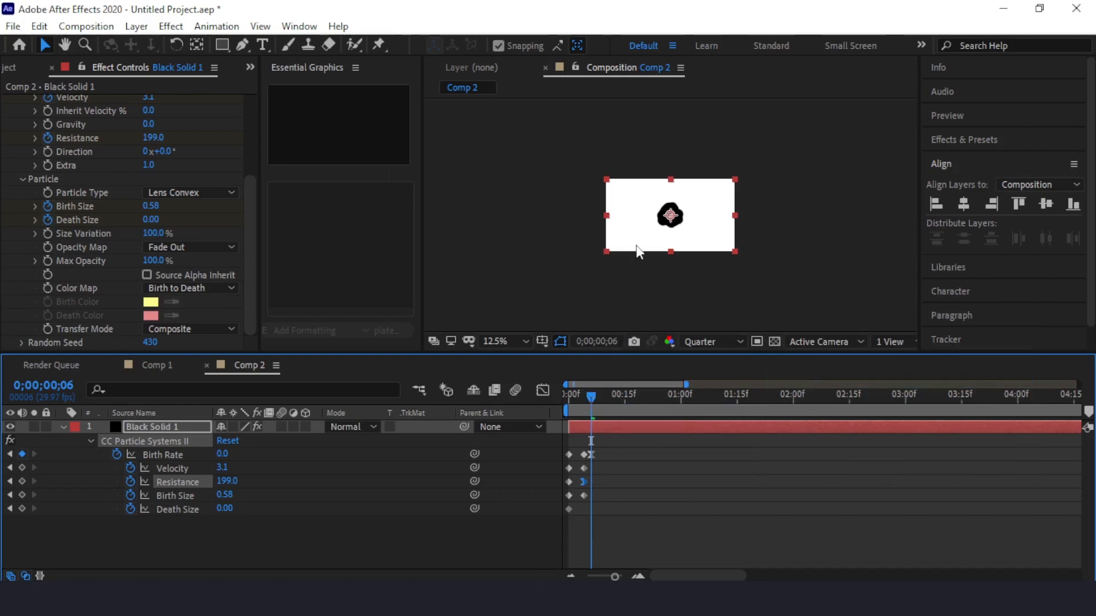
Play the particle burst animation from the start of the composition to check its motion.
key("period")
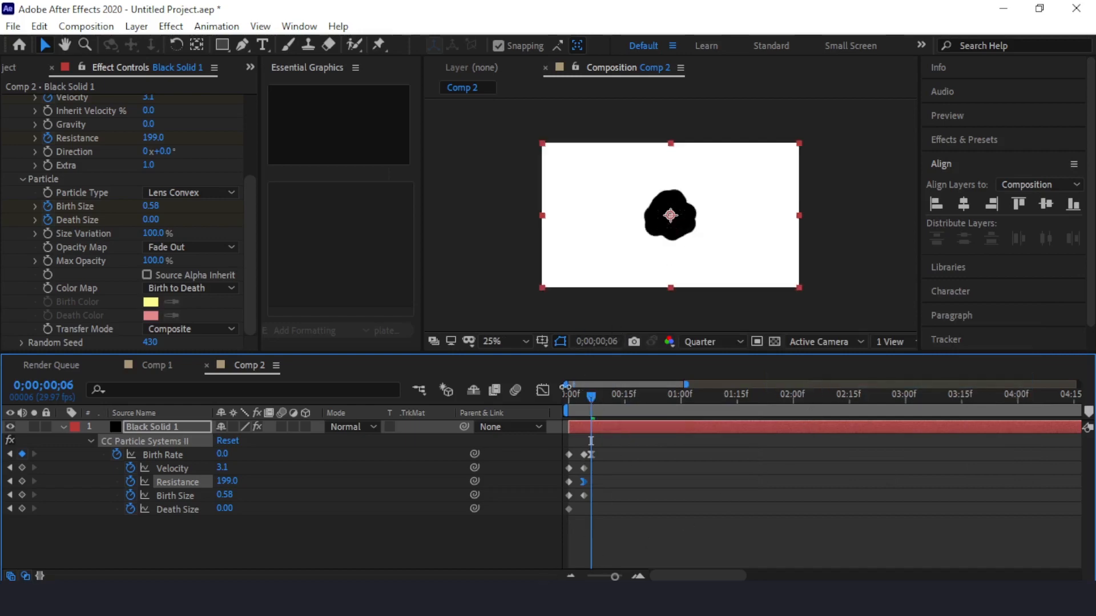
left_click_drag(589, 396, 550, 401)
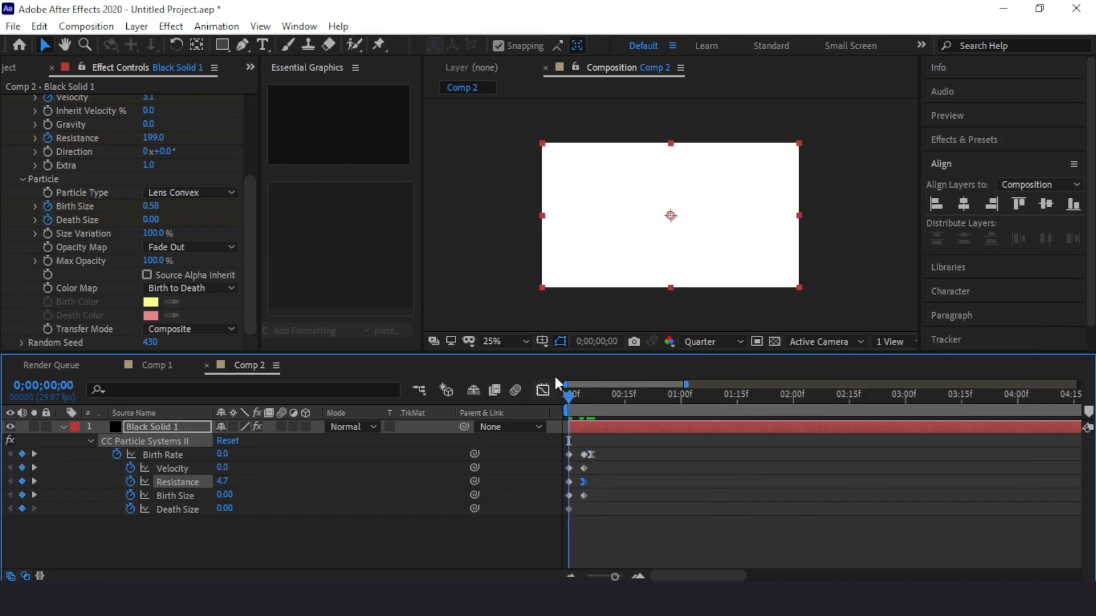
key("space")
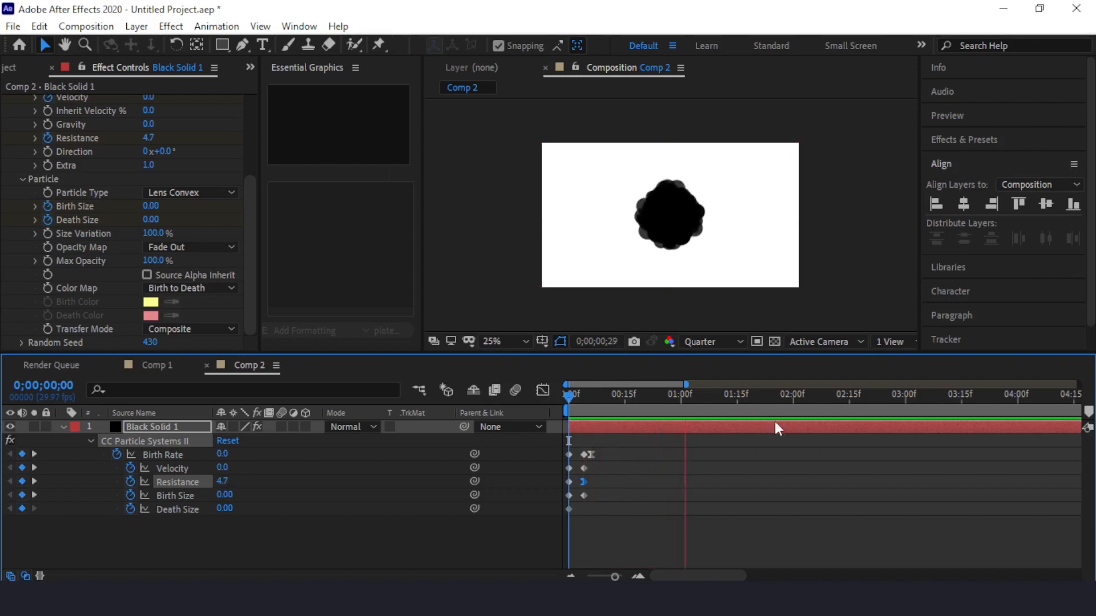
left_click(759, 396)
key("Home")
key("space")
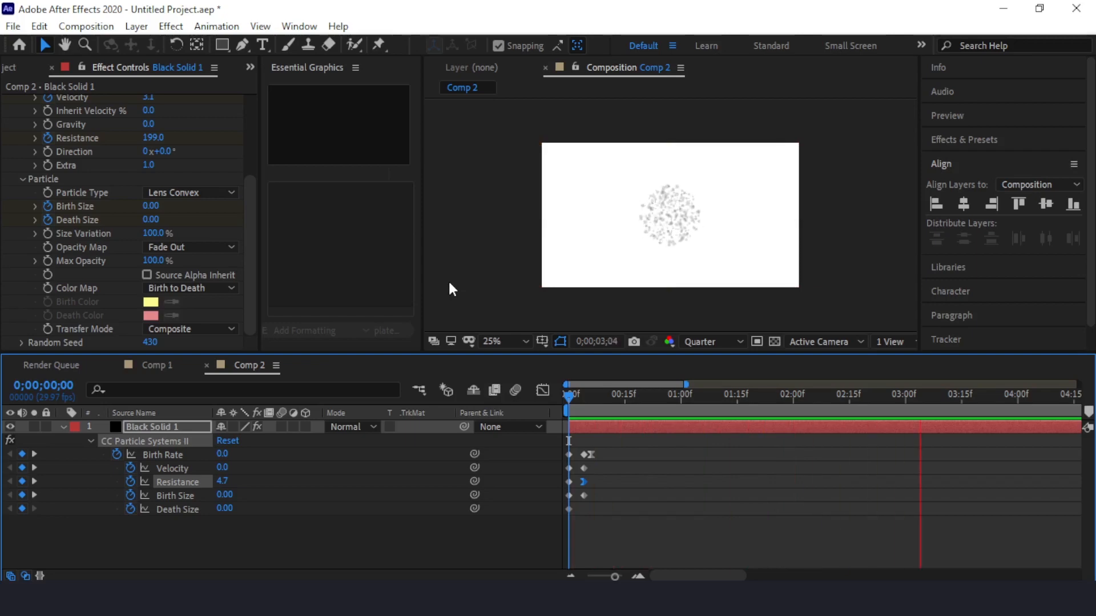
key("space")
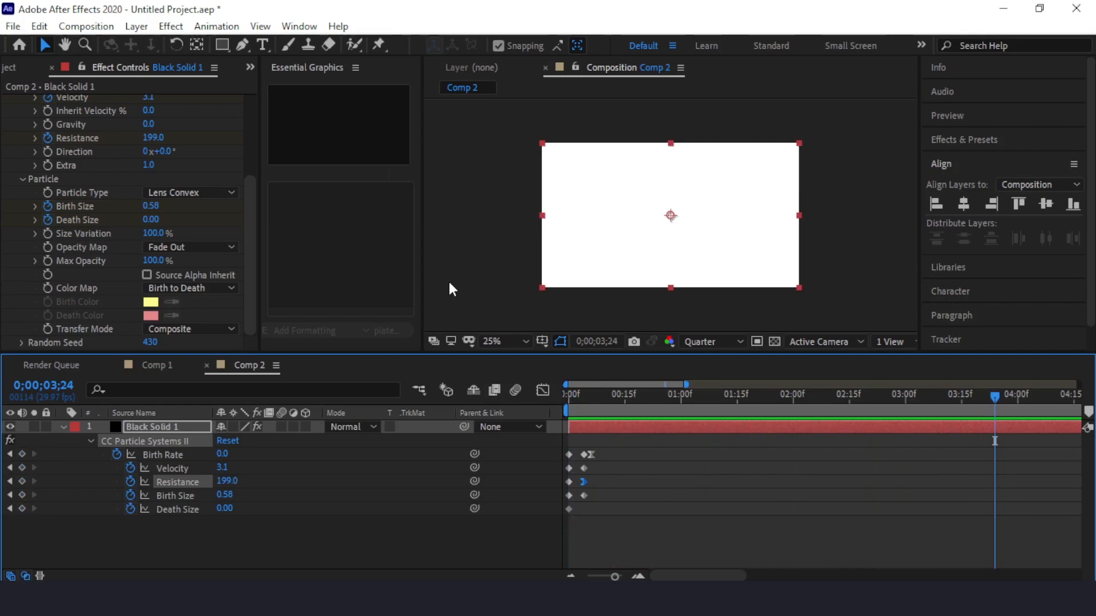
key("space")
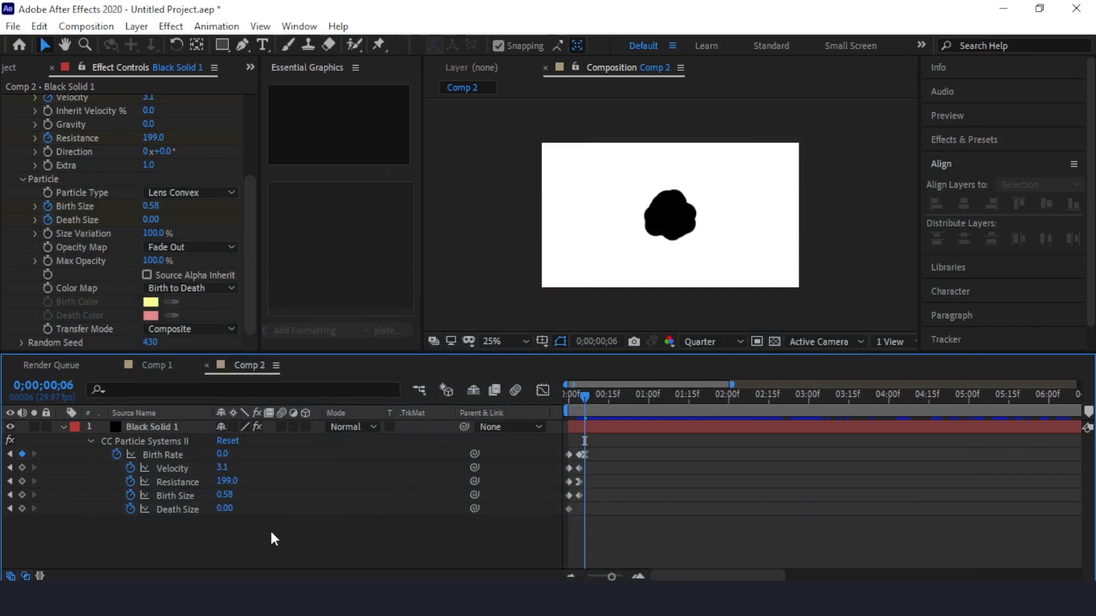
Add the Generate > Fill effect to the black solid layer.
left_click(131, 428)
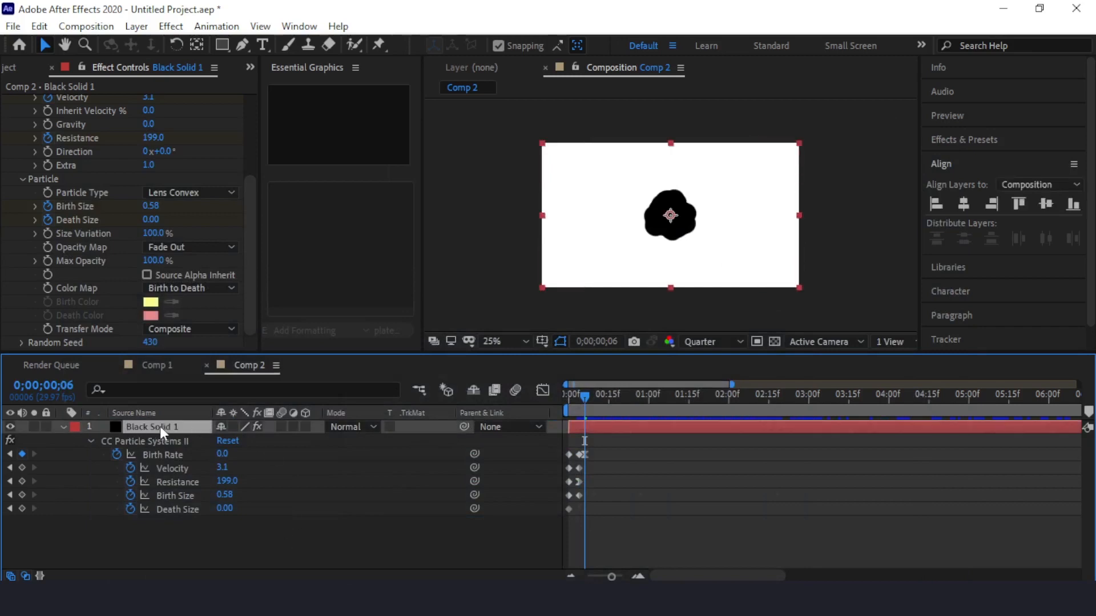
right_click(160, 426)
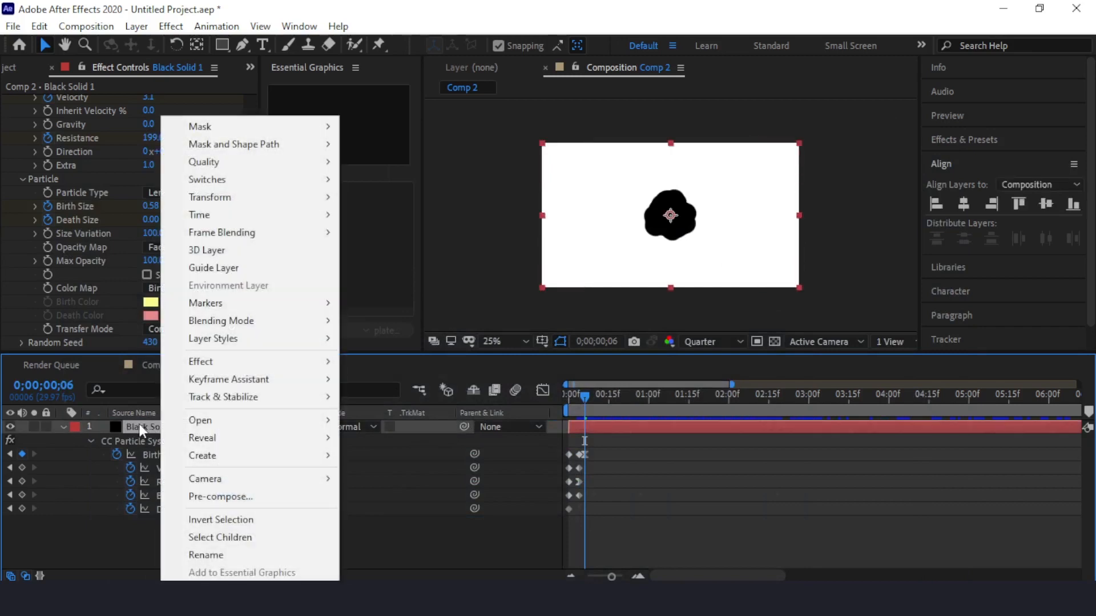
mouse_move(225, 366)
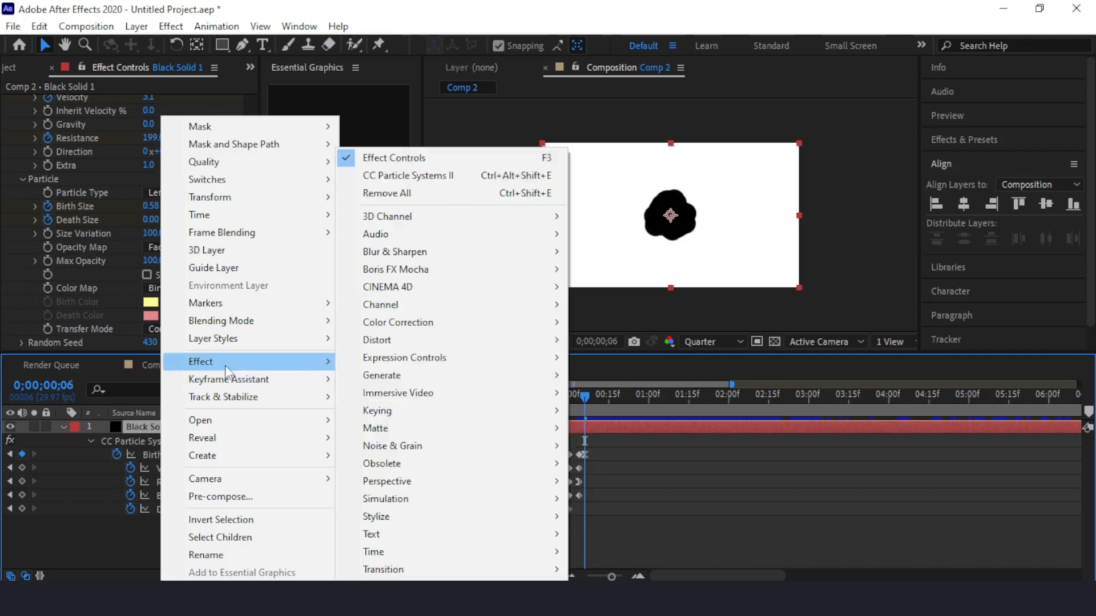
mouse_move(379, 375)
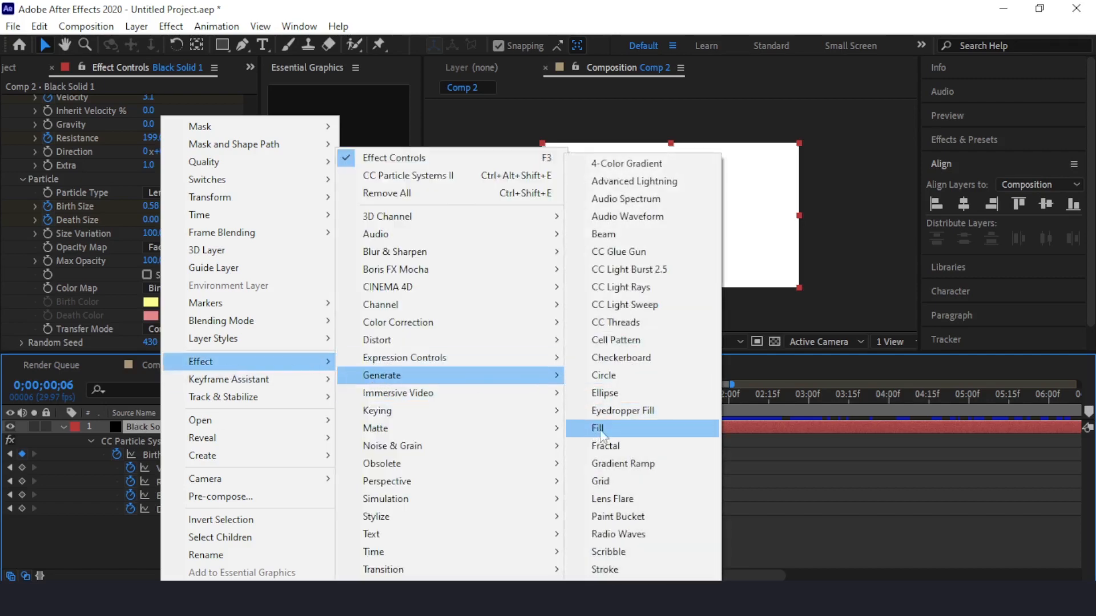
left_click(598, 430)
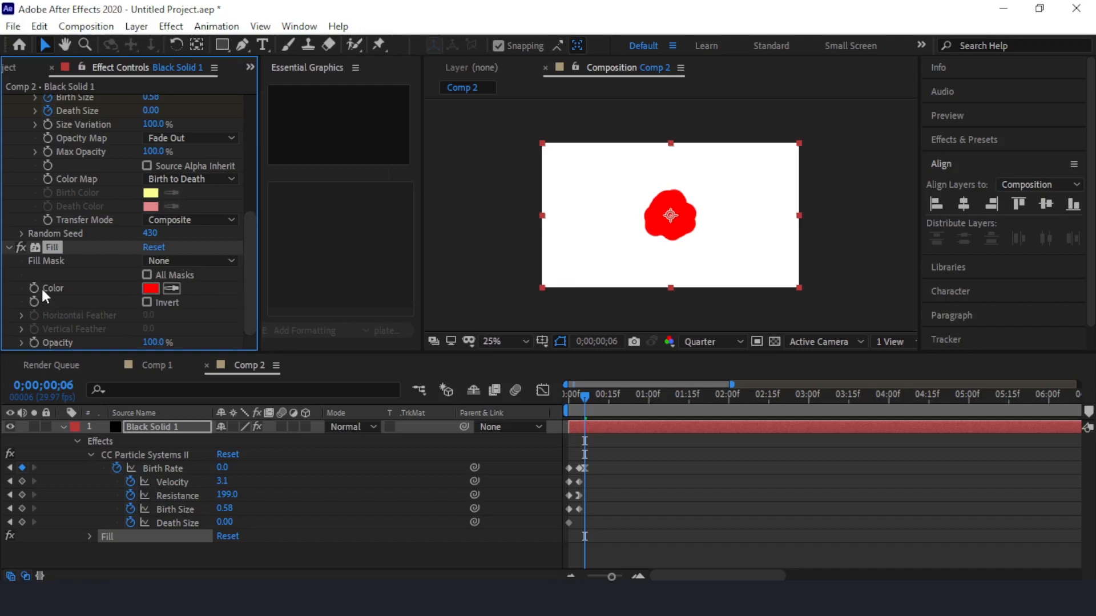
Set the Fill effect's color to orange, FF9C00.
left_click(151, 288)
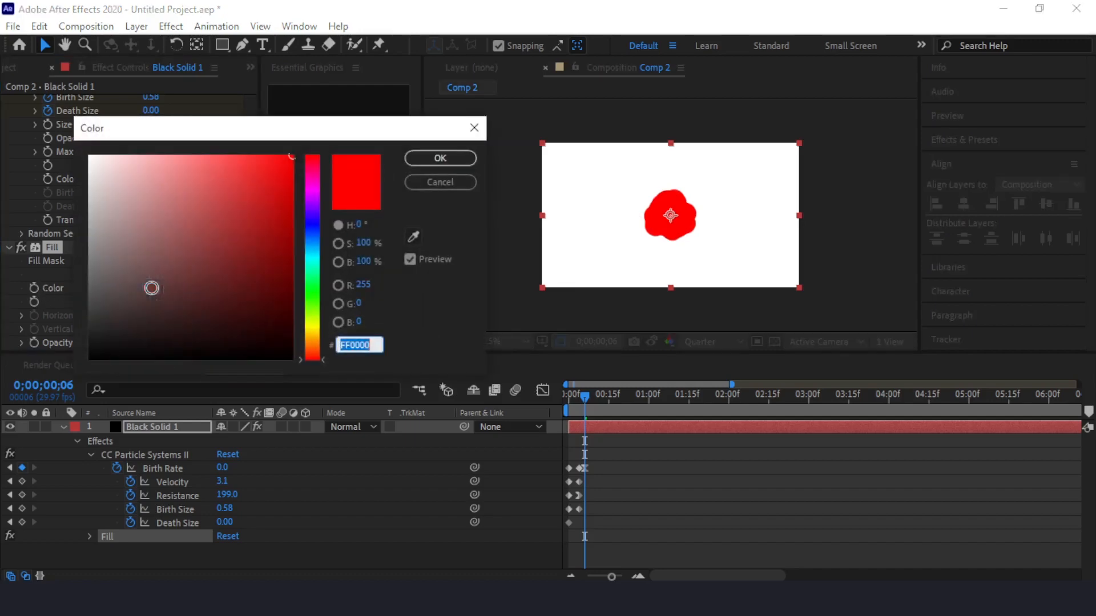
mouse_move(320, 324)
left_mouse_down()
mouse_move(320, 196)
mouse_move(314, 345)
left_mouse_up()
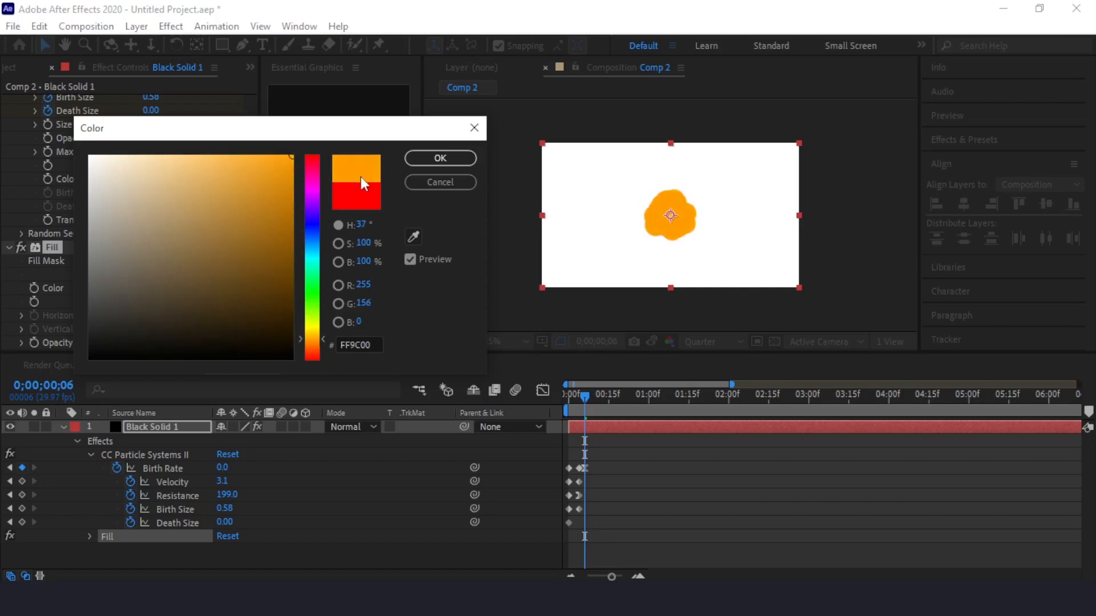
left_click(441, 158)
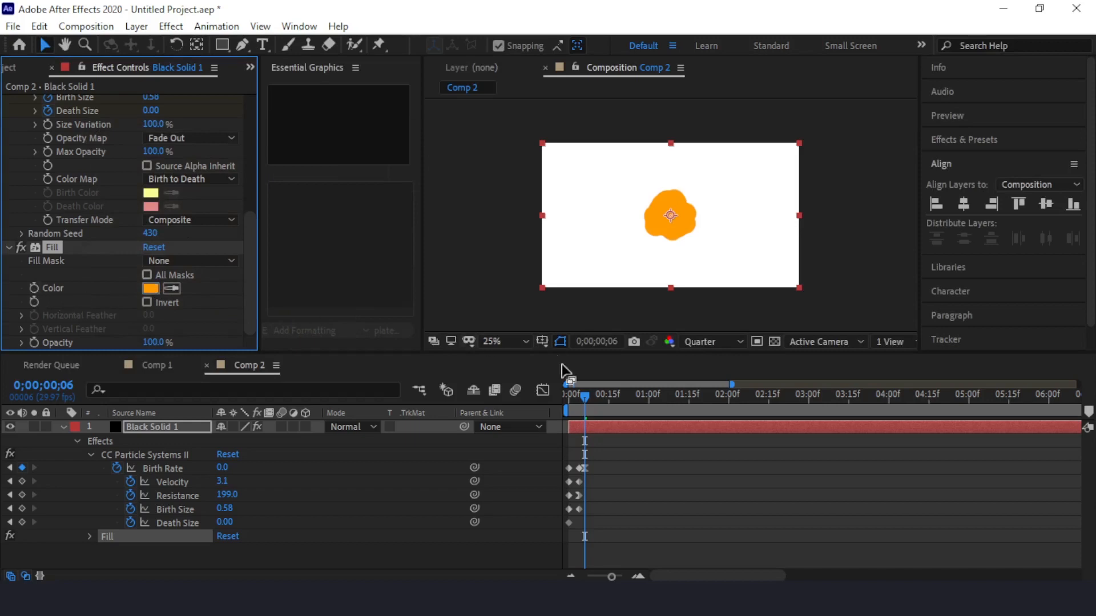
Scrub through the first half second to check the orange burst and return to 0;00;00;00.
left_click(585, 395)
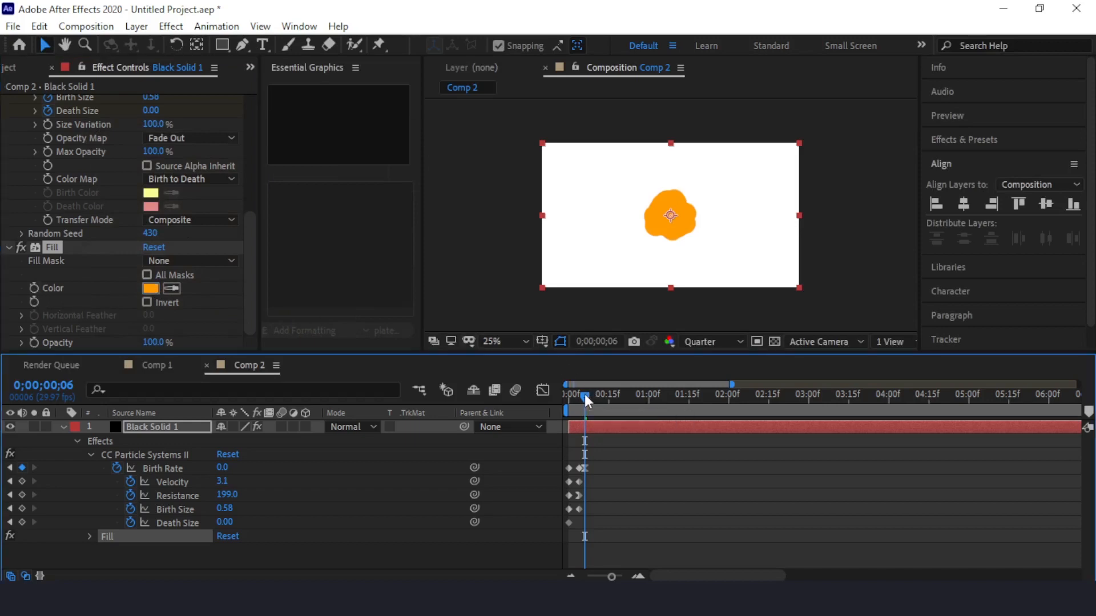
left_click_drag(584, 395, 559, 398)
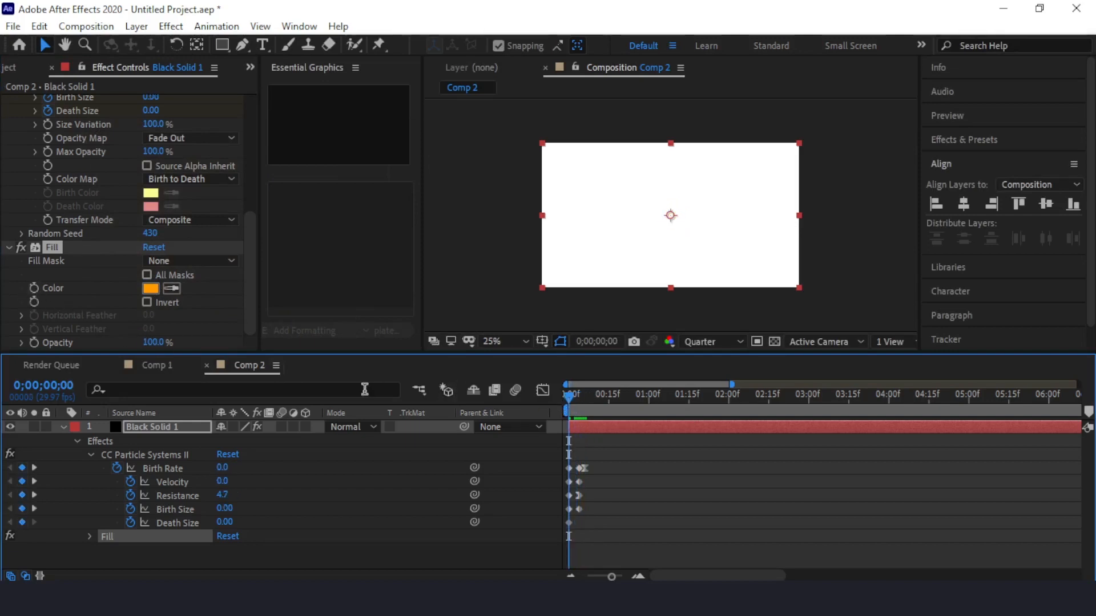
left_click_drag(569, 403, 612, 402)
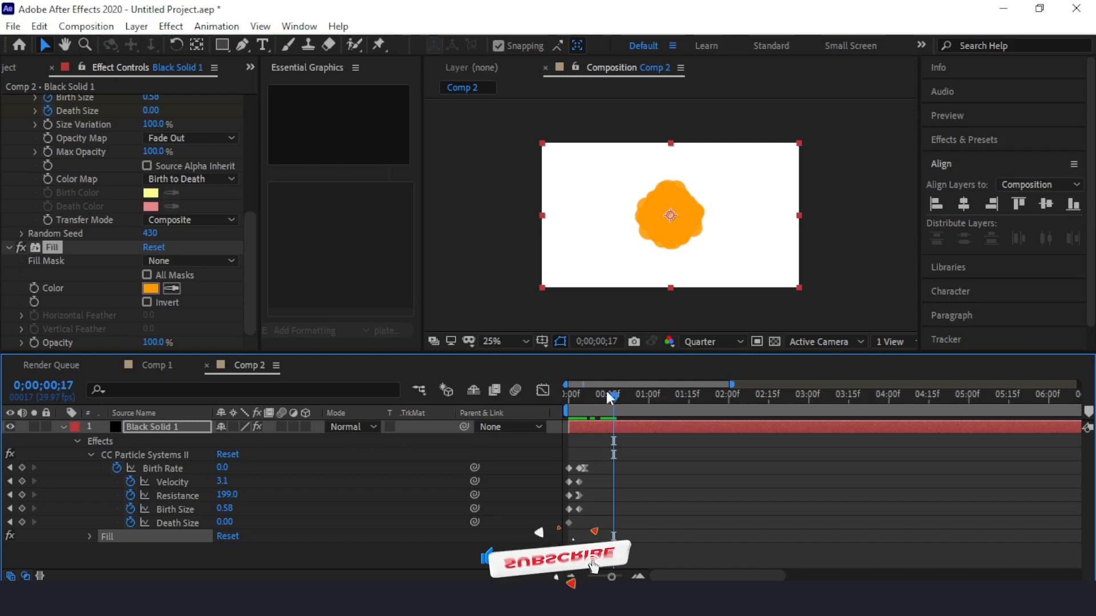
left_click_drag(614, 397, 565, 403)
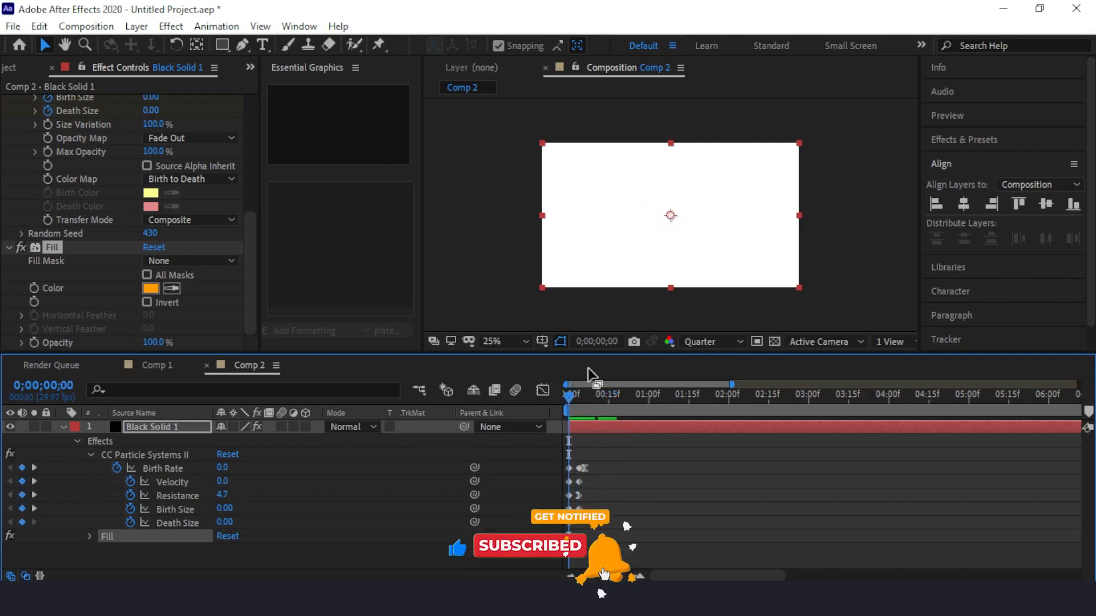
Add the Stylize > Glow effect to the black solid layer.
right_click(194, 553)
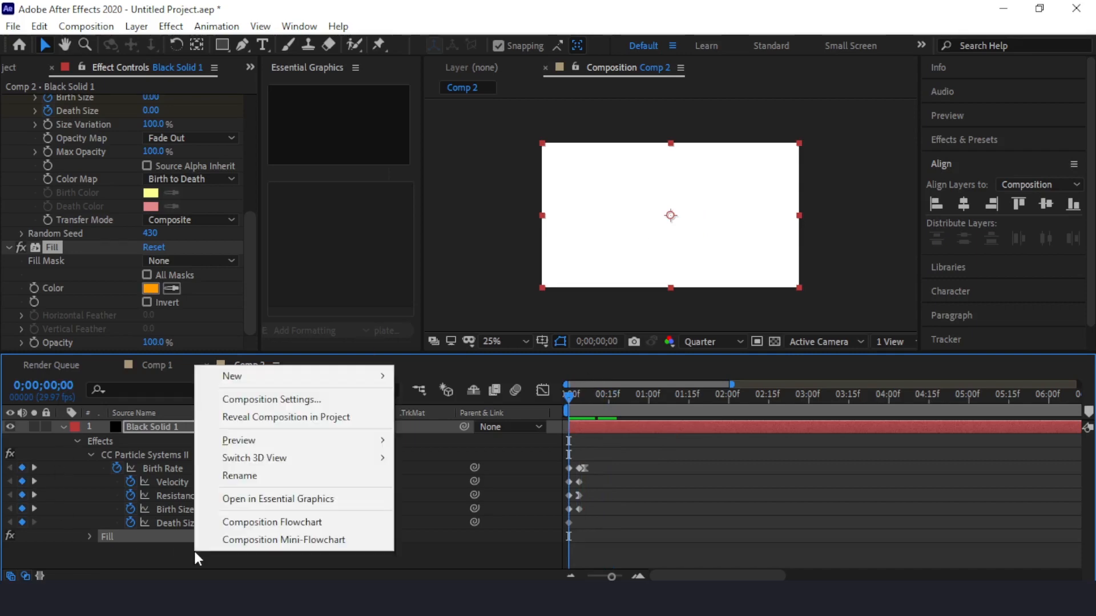
left_click(148, 429)
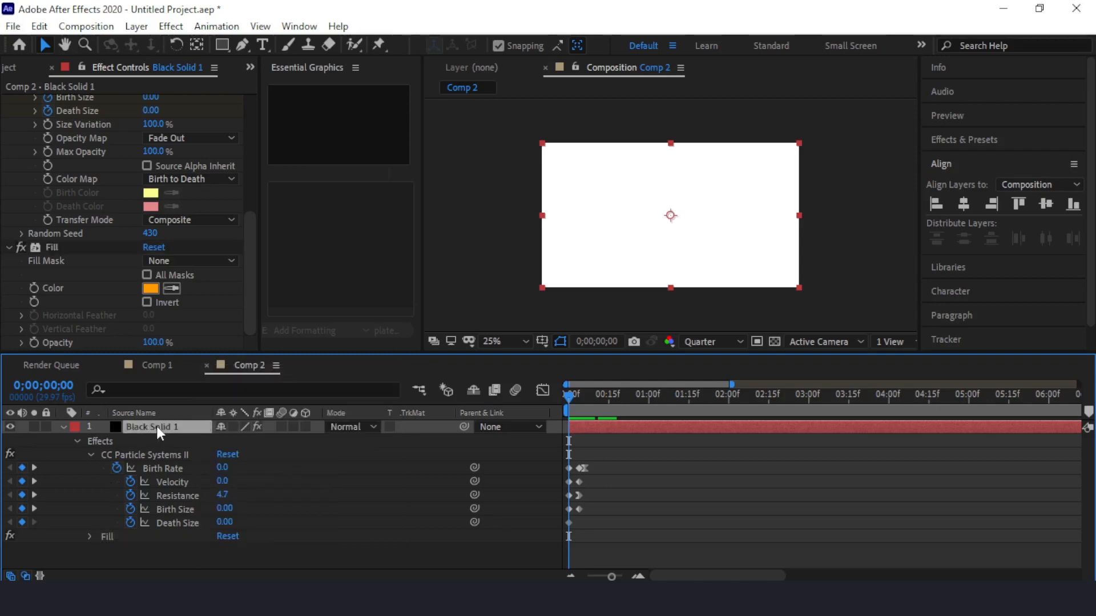
right_click(158, 434)
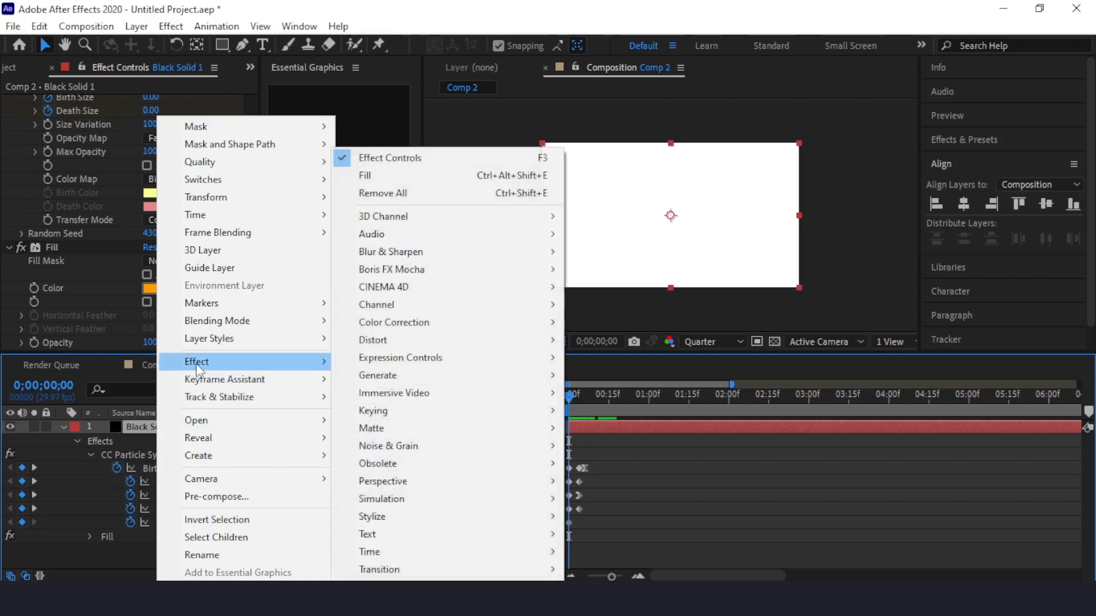
mouse_move(364, 517)
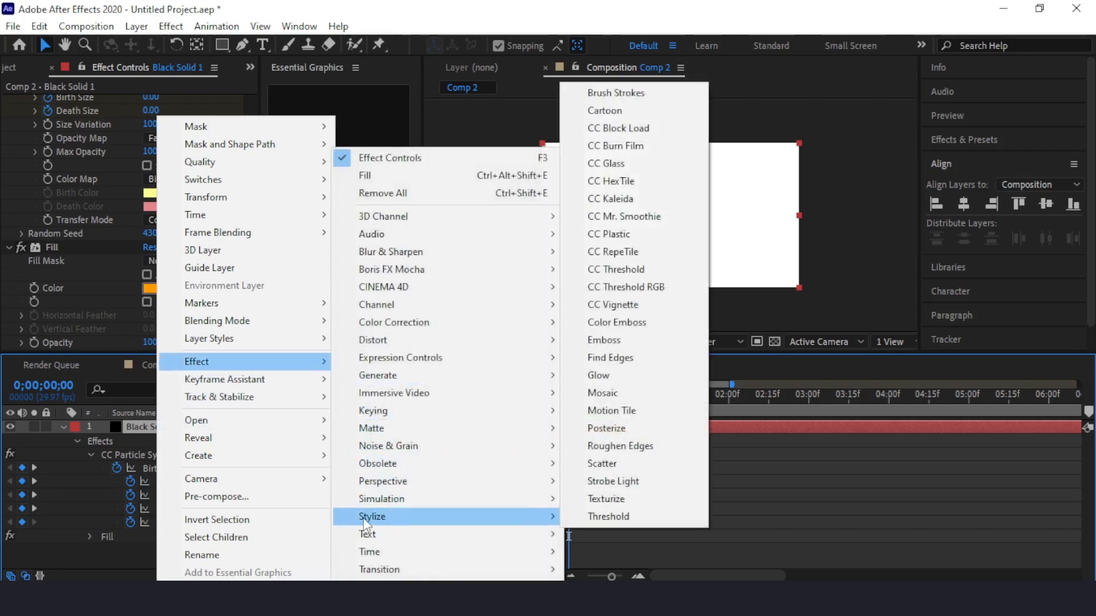
left_click(599, 375)
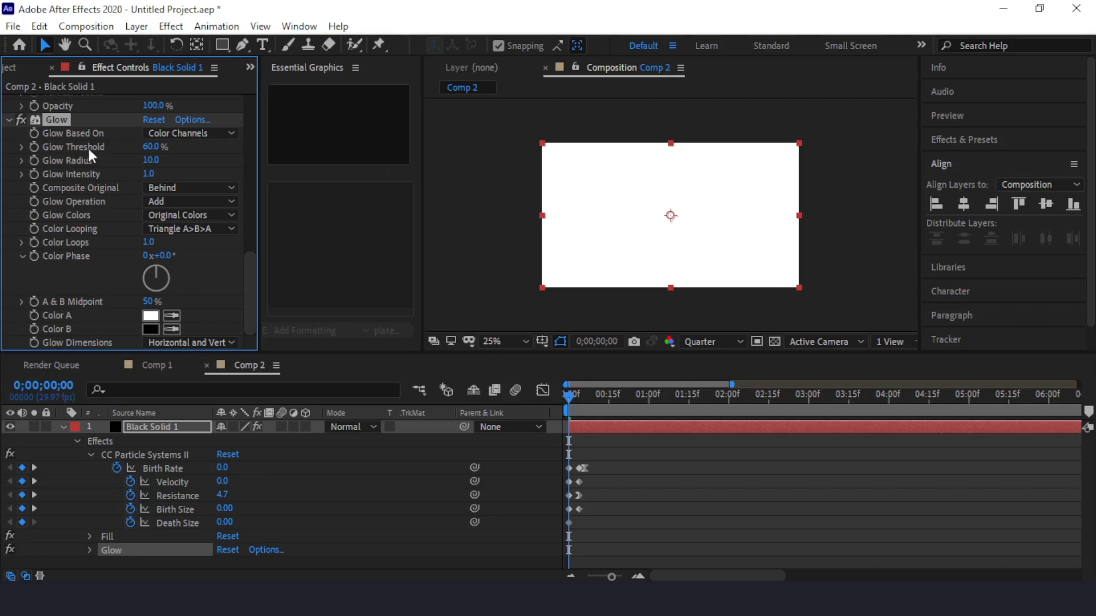
Set the Glow effect's threshold to 10%, radius to 100 and intensity to 0.6.
left_click(150, 147)
type("10")
left_click(356, 163)
left_click(152, 161)
type("100")
key("Return")
left_click(144, 173)
type("0.6")
key("Return")
Keyframe Glow Intensity from 0.6 at 0;00;00;00 to 0 at 0;00;00;18.
mouse_move(568, 395)
left_mouse_down()
mouse_move(586, 395)
mouse_move(567, 397)
left_mouse_up()
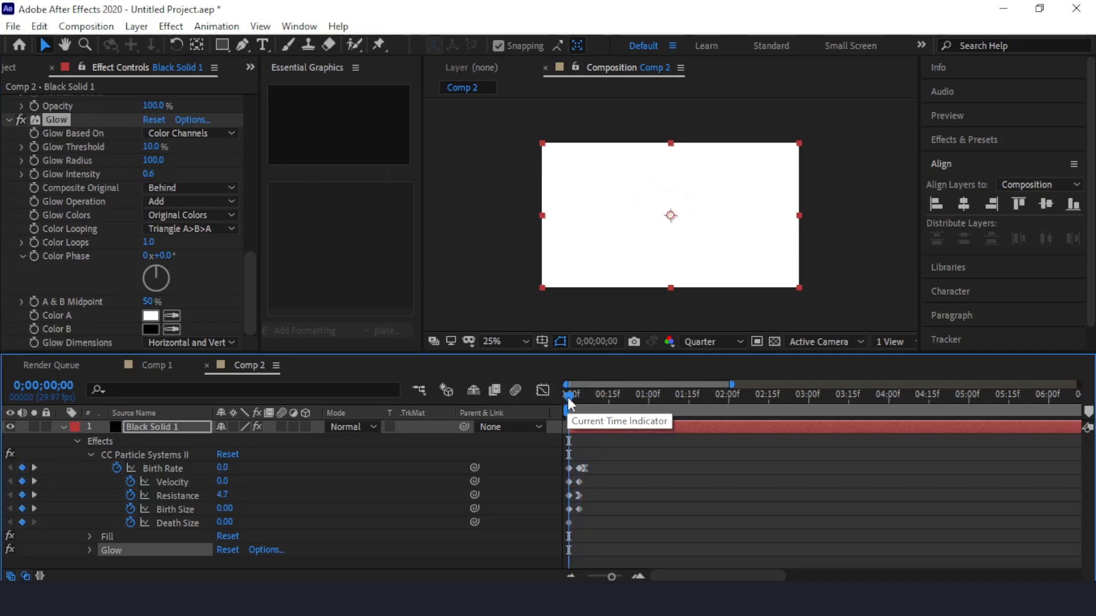
left_click(33, 173)
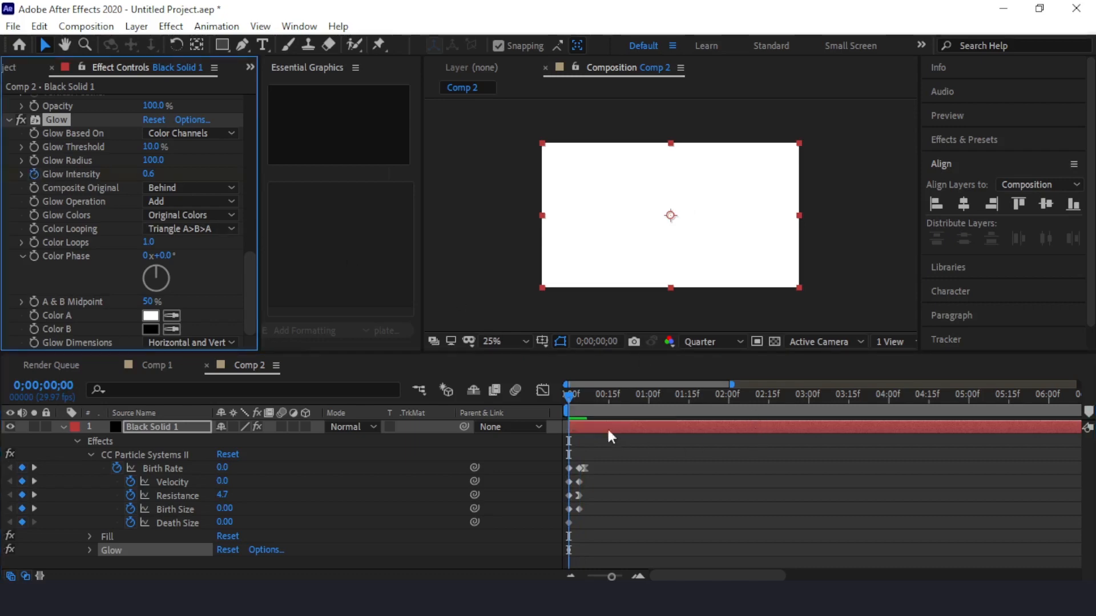
left_click_drag(567, 395, 616, 405)
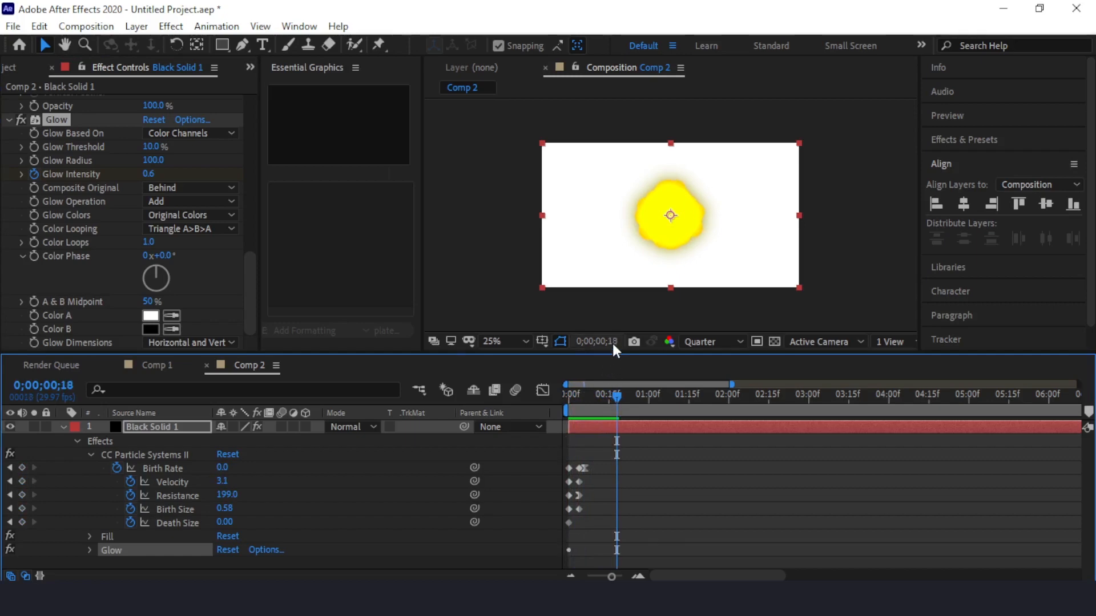
left_click(147, 174)
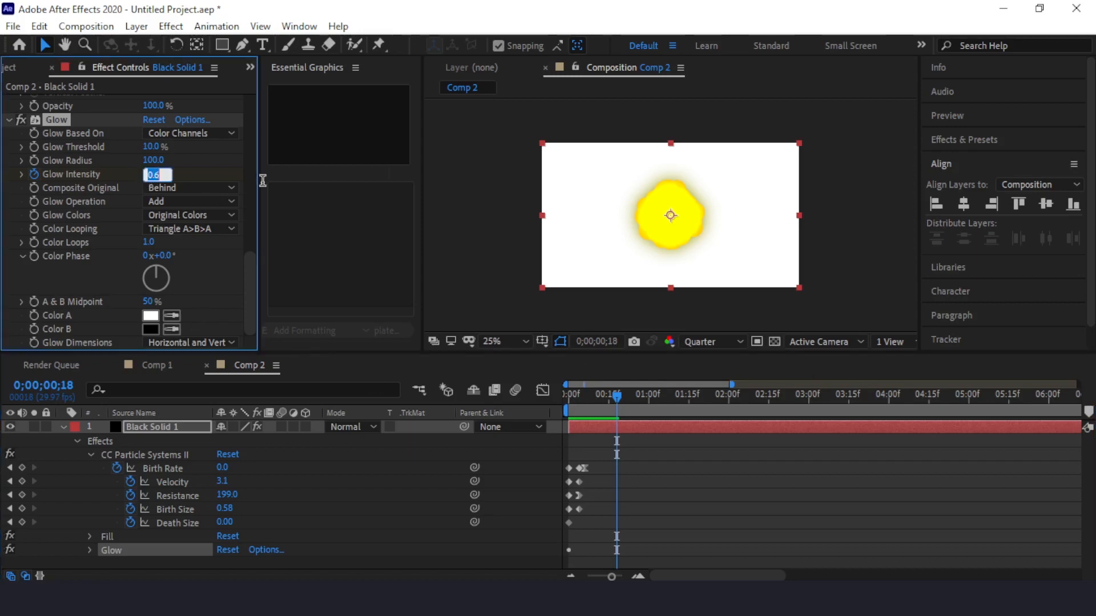
type("0")
key("Return")
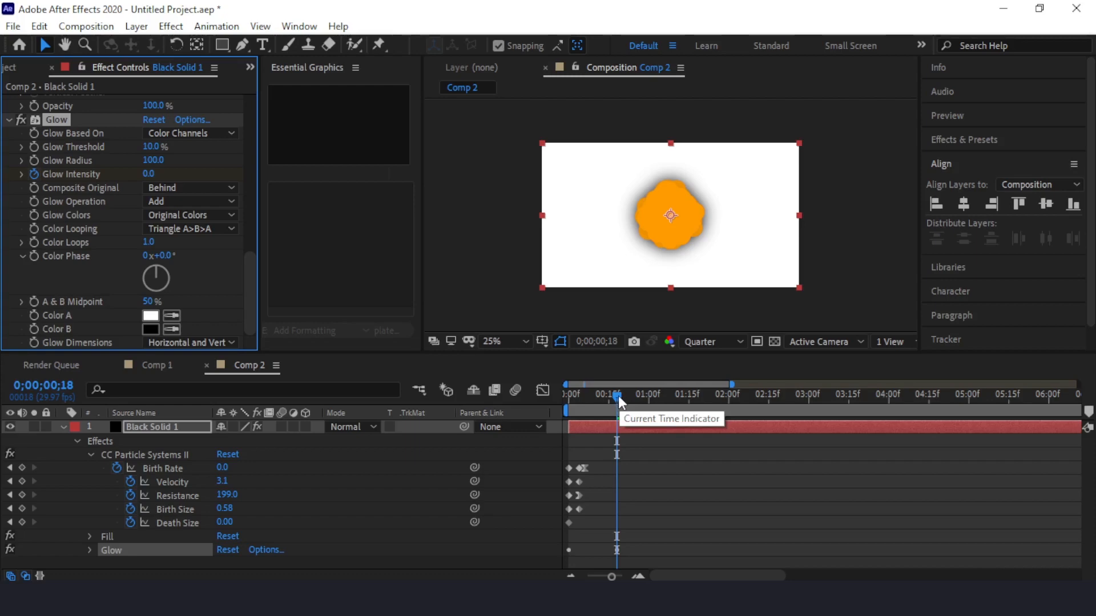
Play the glowing burst from the start to check its fade, and return to 0;00;00;00.
left_click_drag(618, 396, 549, 400)
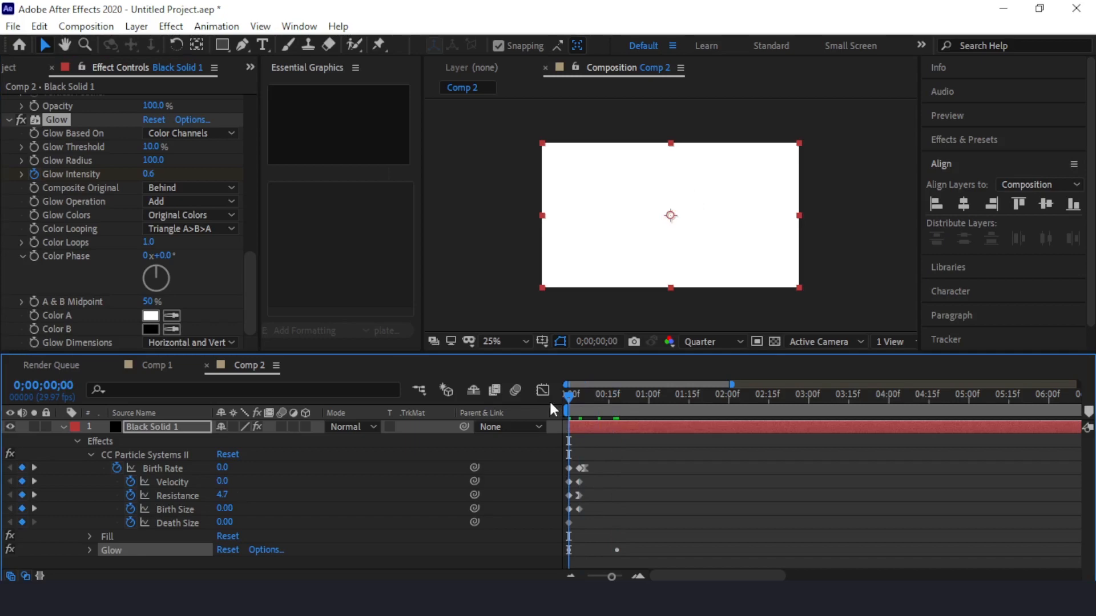
key("space")
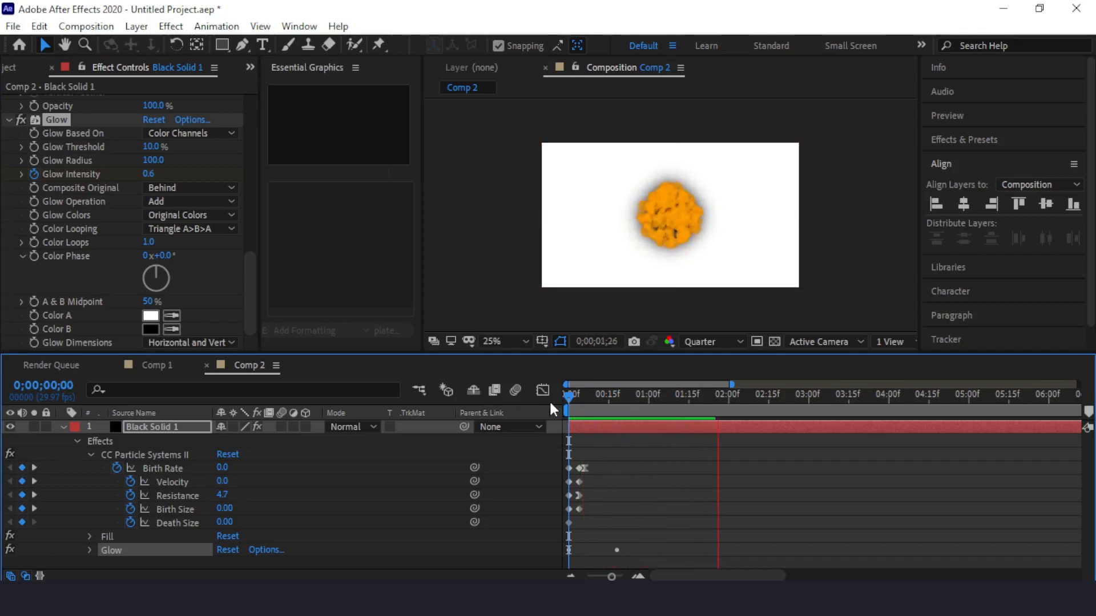
key("space")
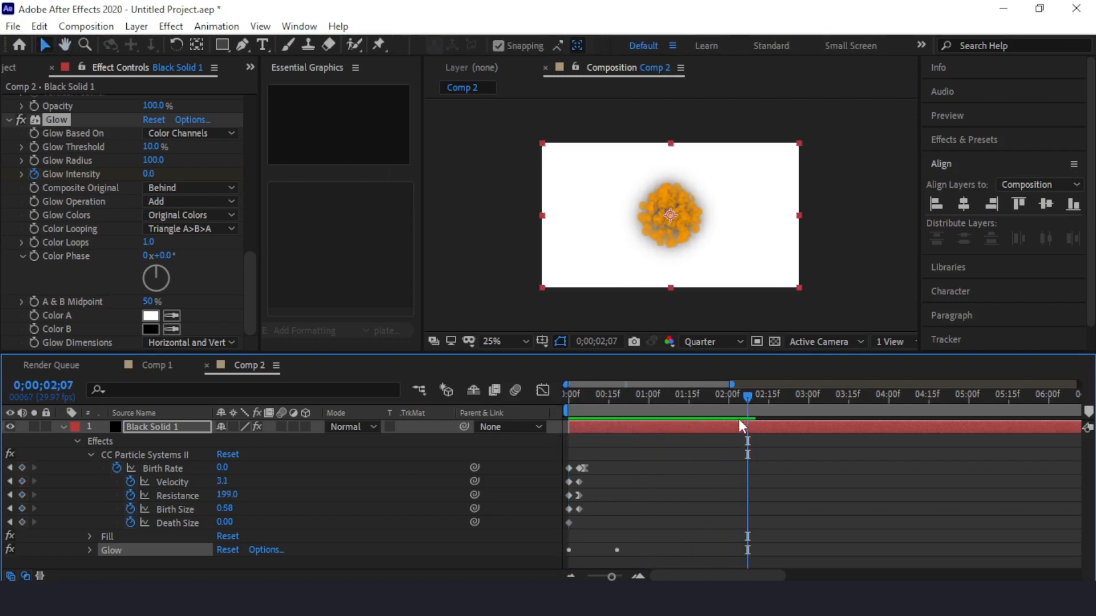
left_click_drag(745, 399, 554, 419)
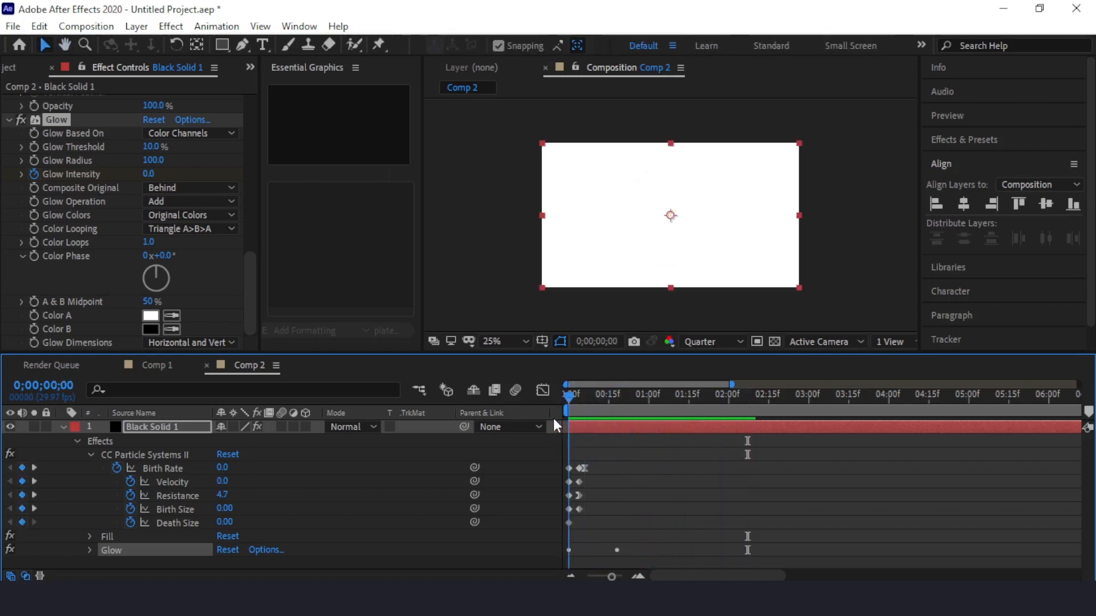
Duplicate the black solid layer and, at 0;00;00;07, scale the upper copy to 60%.
left_click(63, 427)
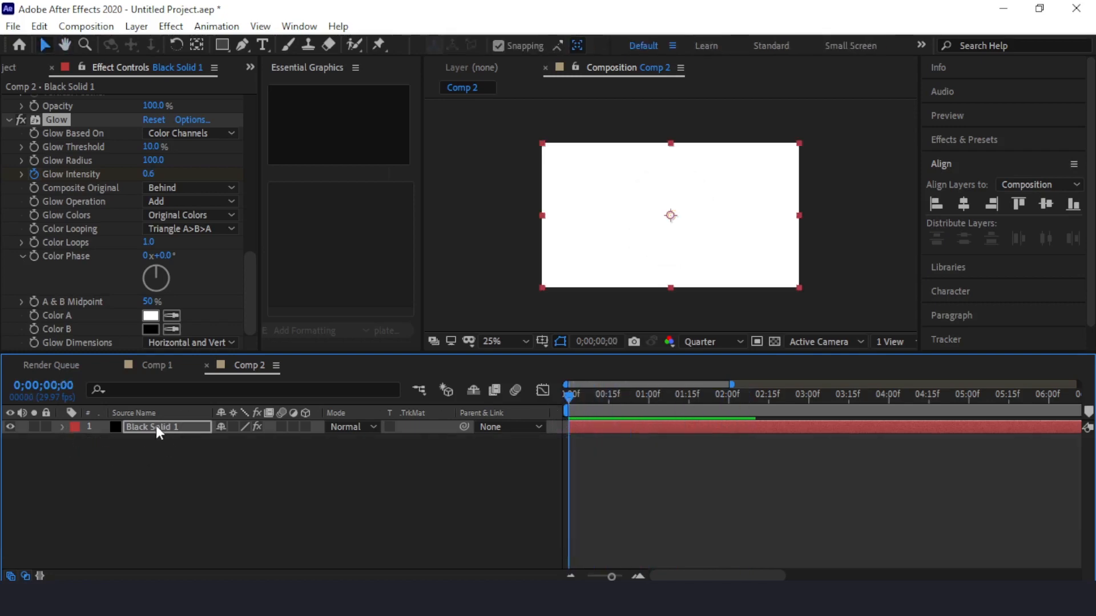
left_click(156, 426)
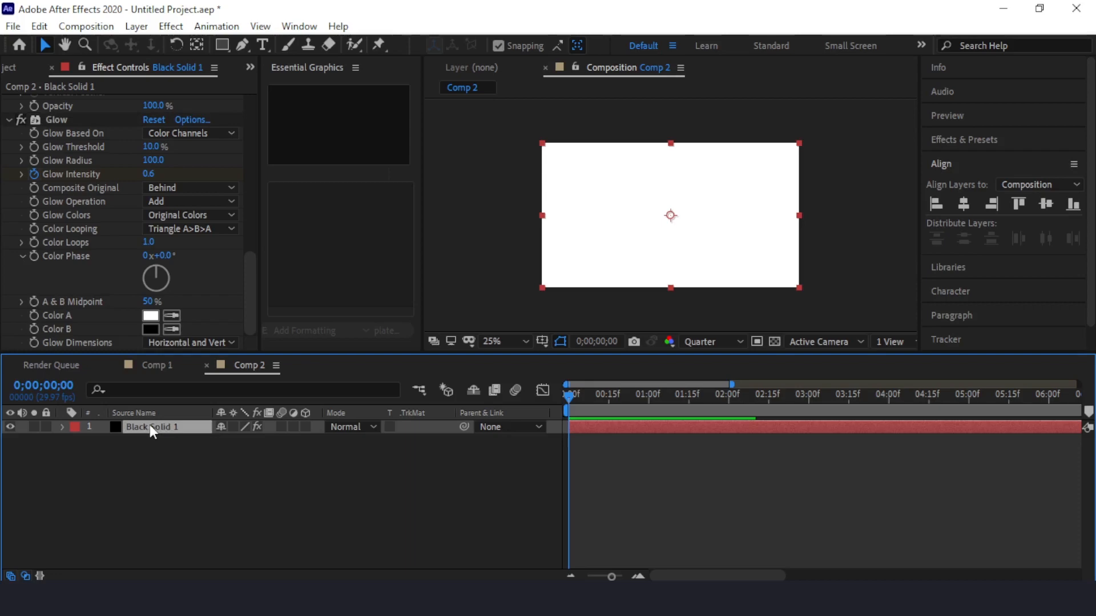
key("ctrl+d")
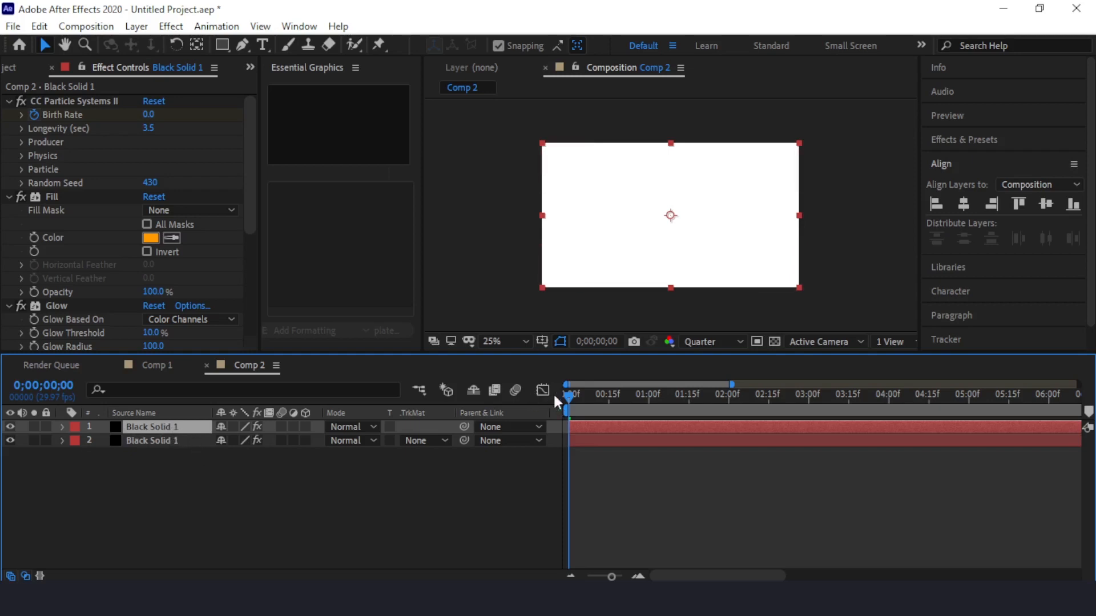
left_click_drag(568, 395, 587, 399)
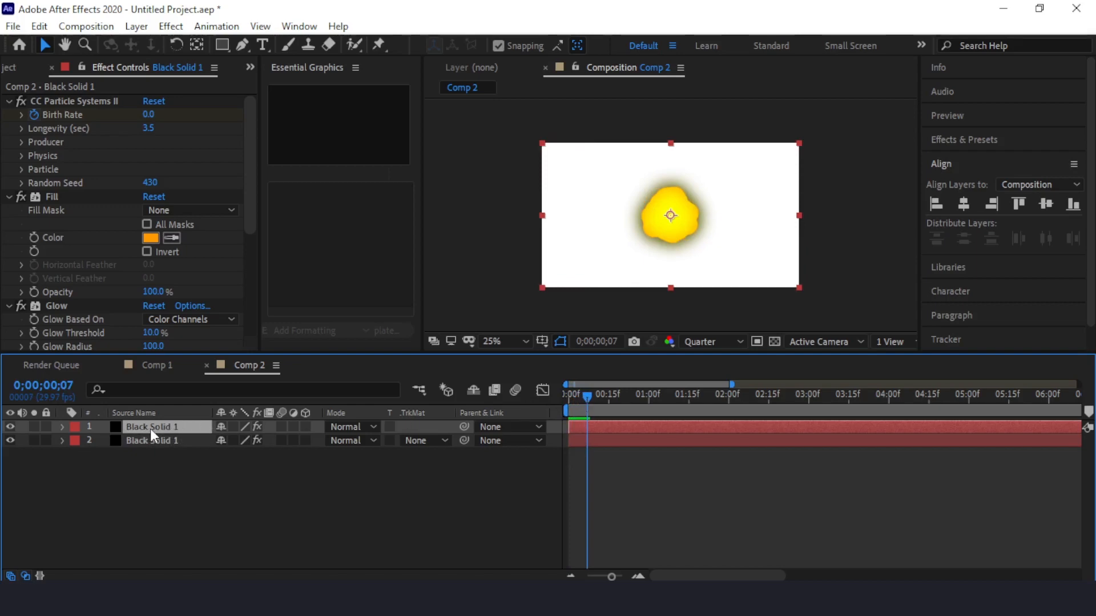
key("s")
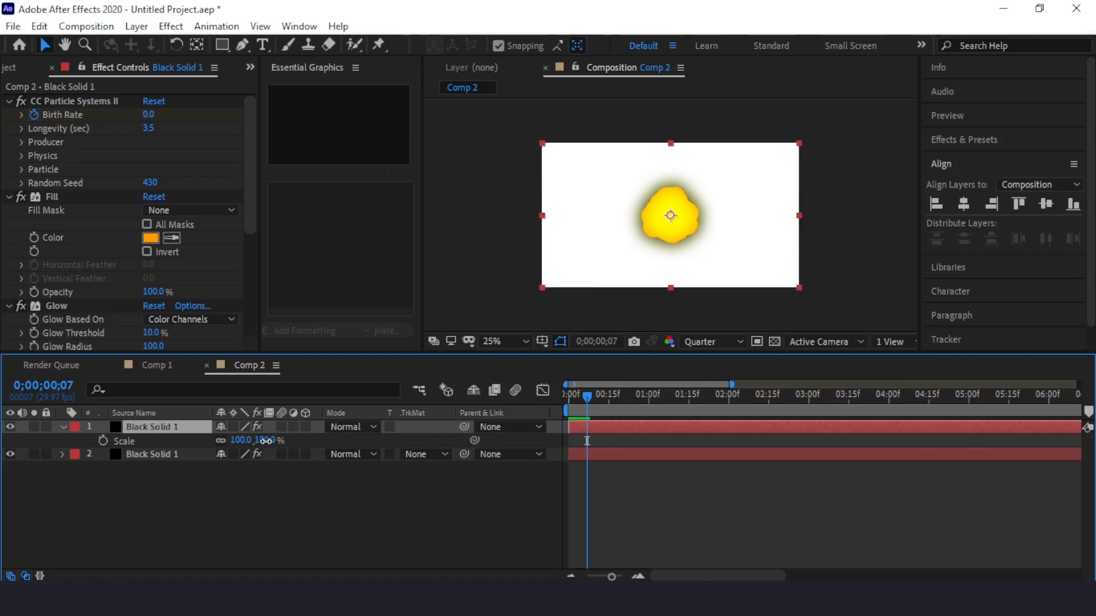
left_click_drag(266, 440, 244, 448)
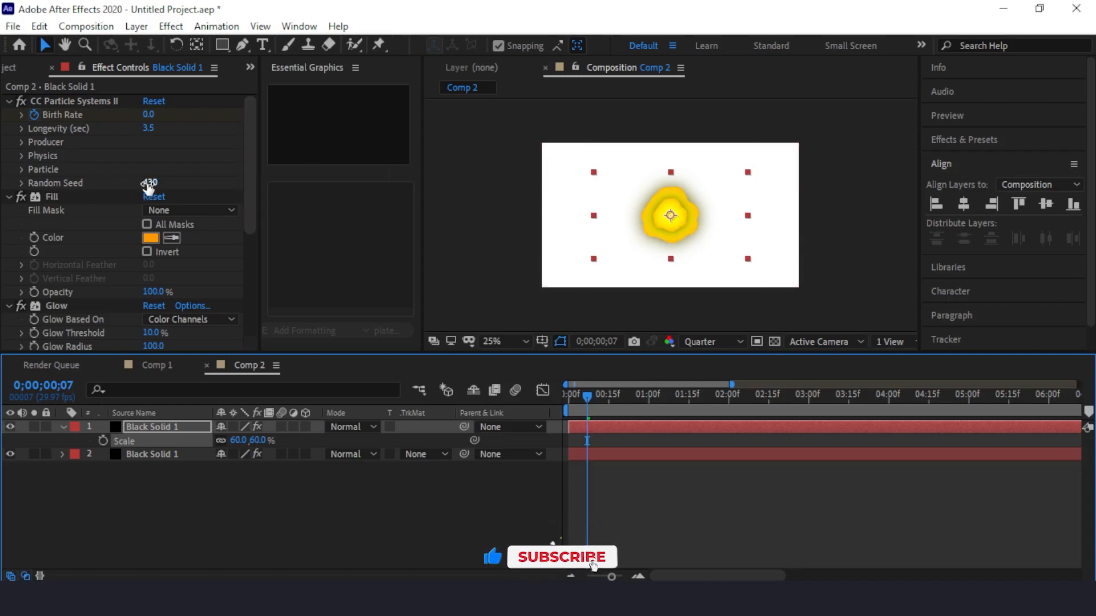
Set the upper copy's particle Random Seed to 550 and its Fill color to yellow-green, C0FF00.
left_click_drag(149, 183, 166, 186)
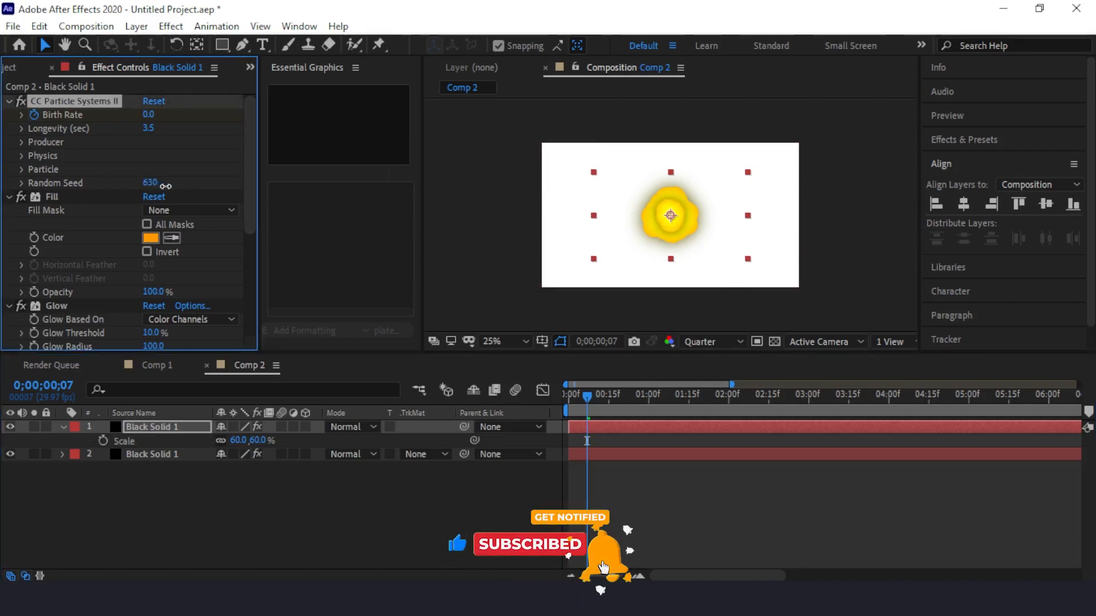
left_click_drag(165, 187, 161, 188)
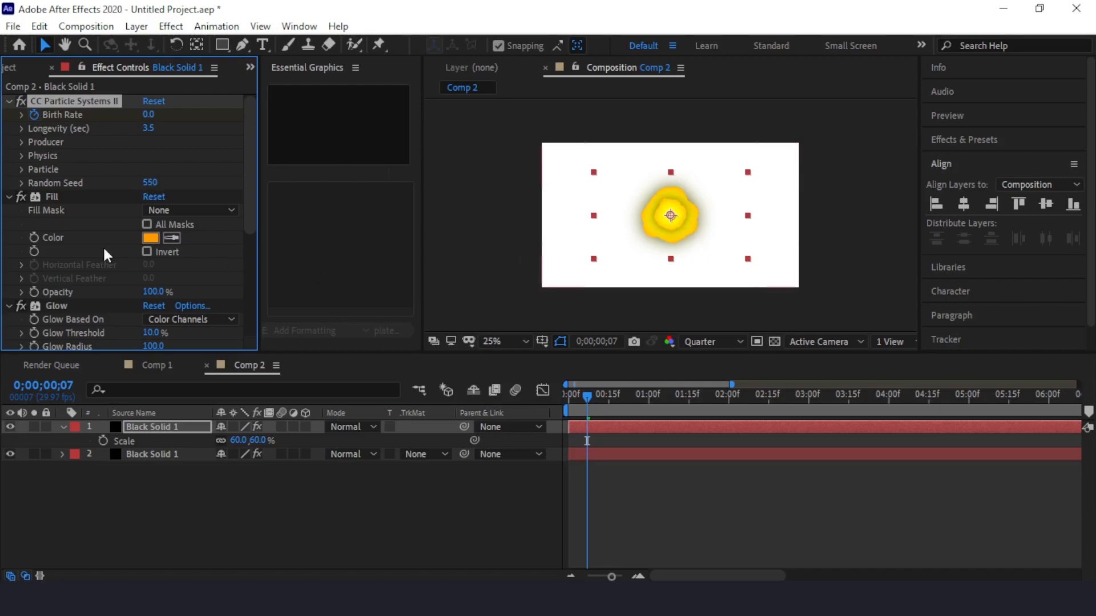
left_click(151, 238)
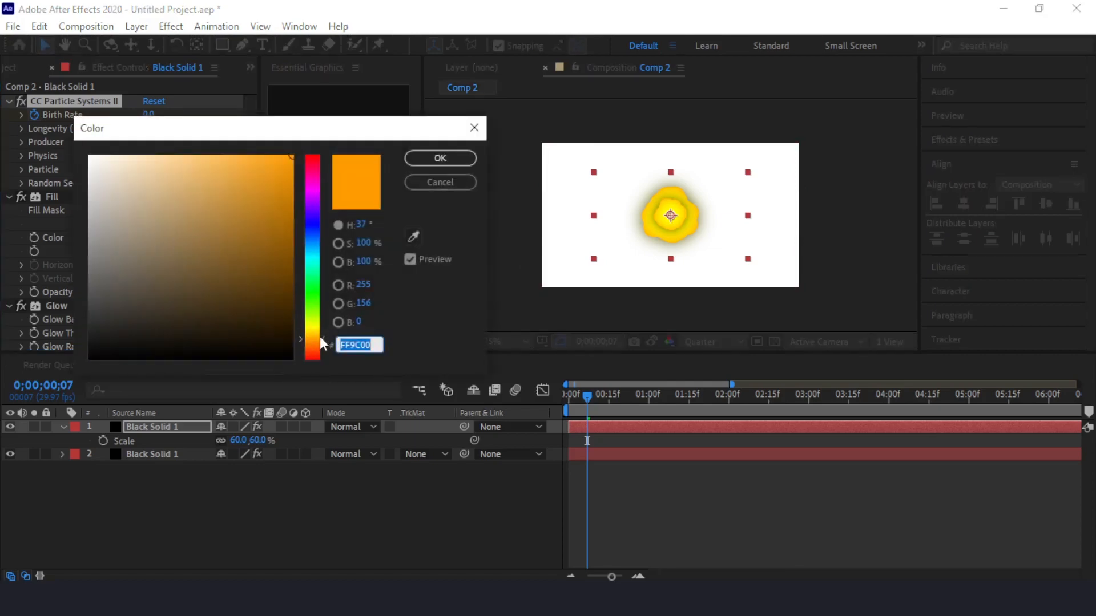
left_click_drag(320, 343, 317, 325)
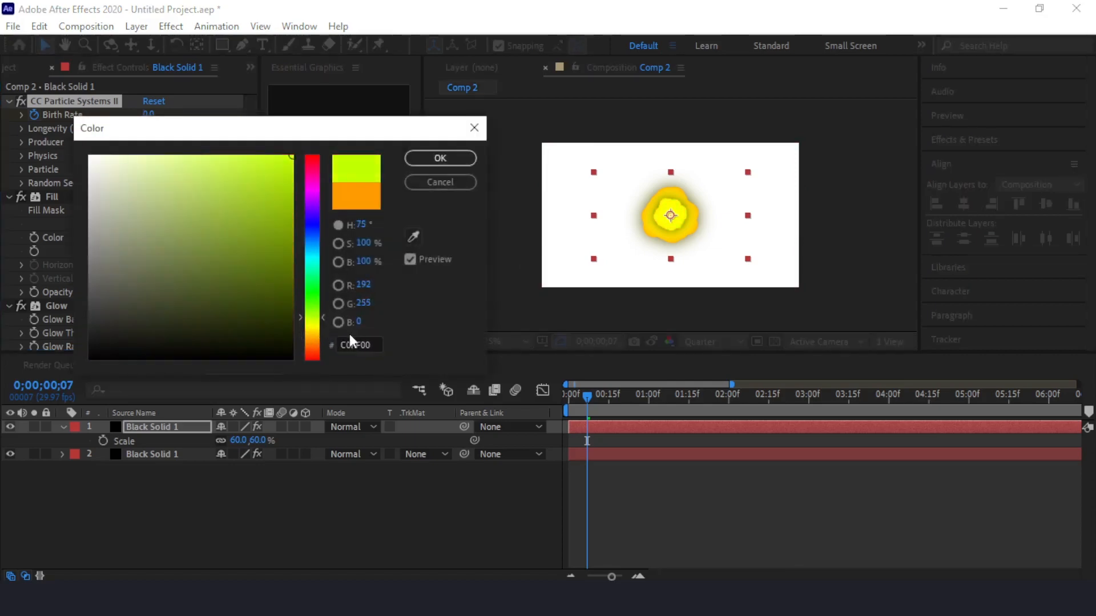
left_click(443, 159)
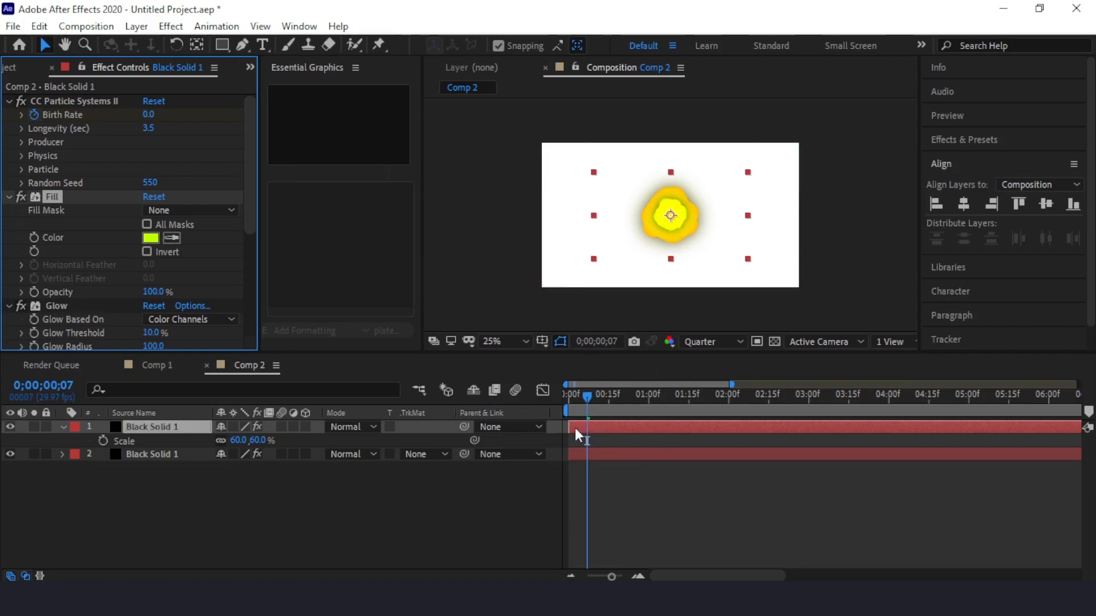
Shift the upper solid layer to start at 0;00;00;07 and return to the beginning of the composition.
left_click(576, 427)
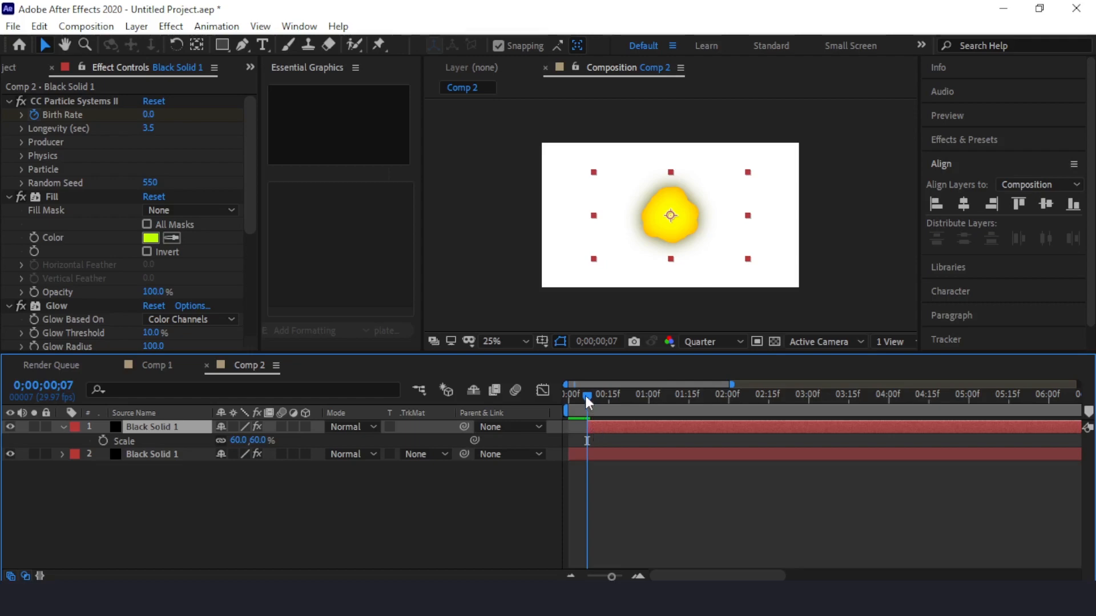
left_click_drag(585, 396, 555, 402)
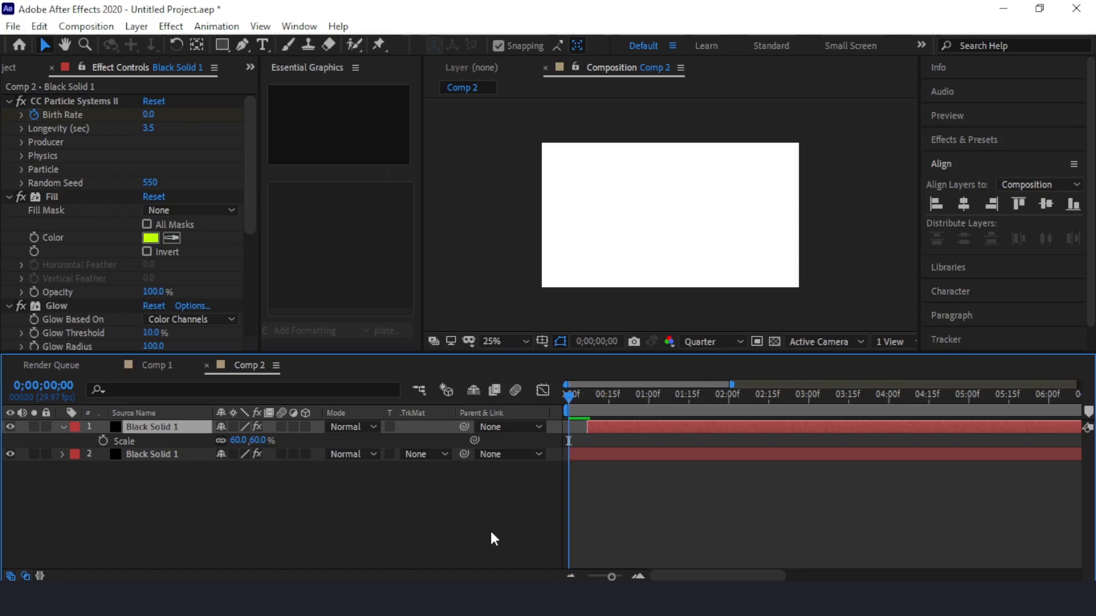
Play the two-layer burst from the start and replay it to check the delayed inner burst.
key("space")
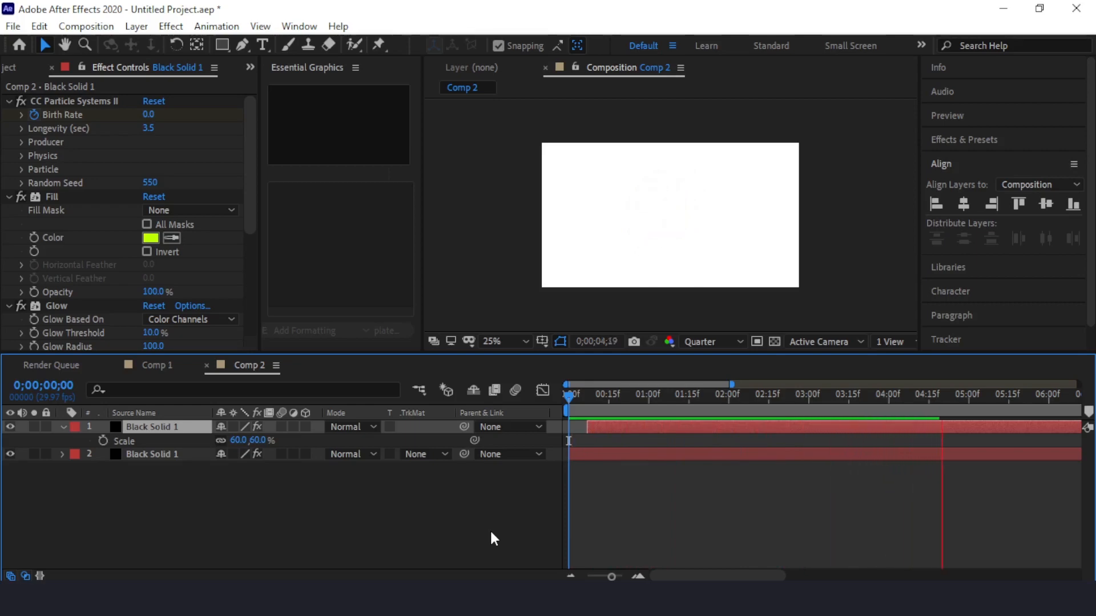
key("space")
key("Home")
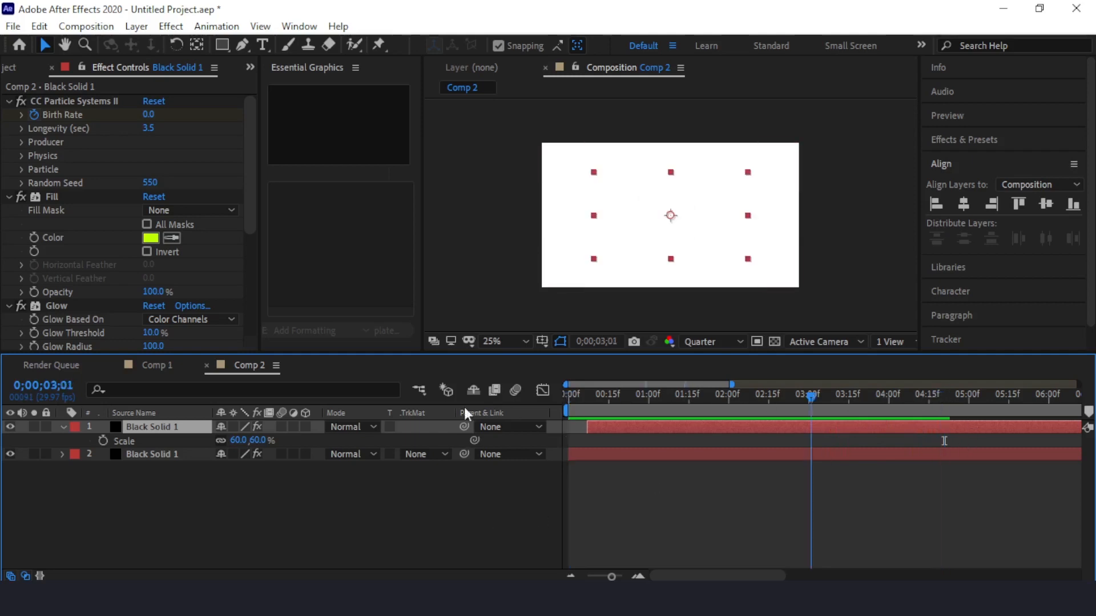
key("space")
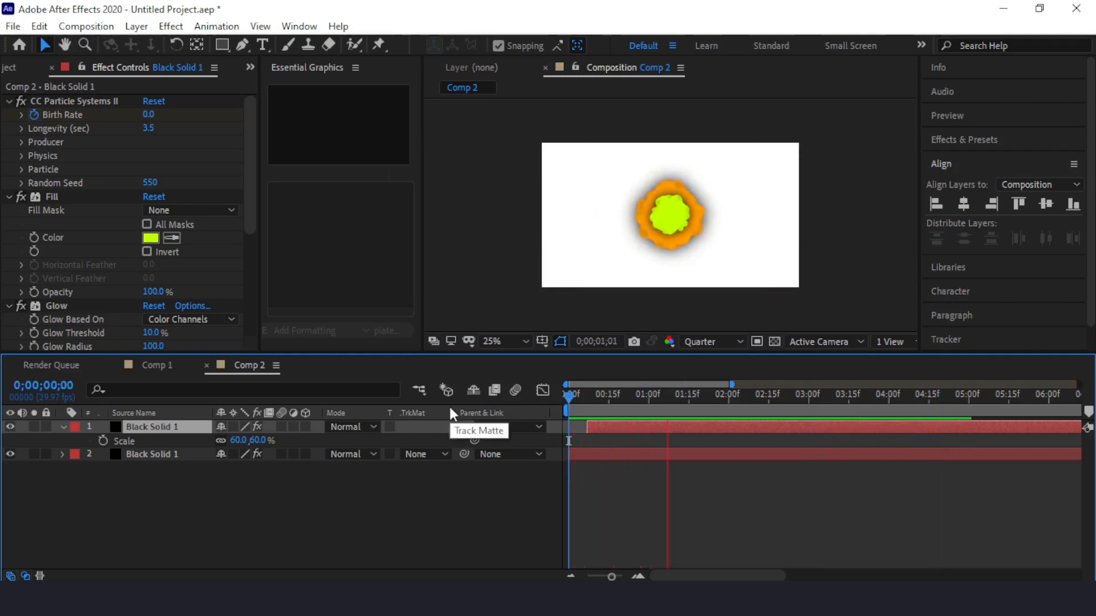